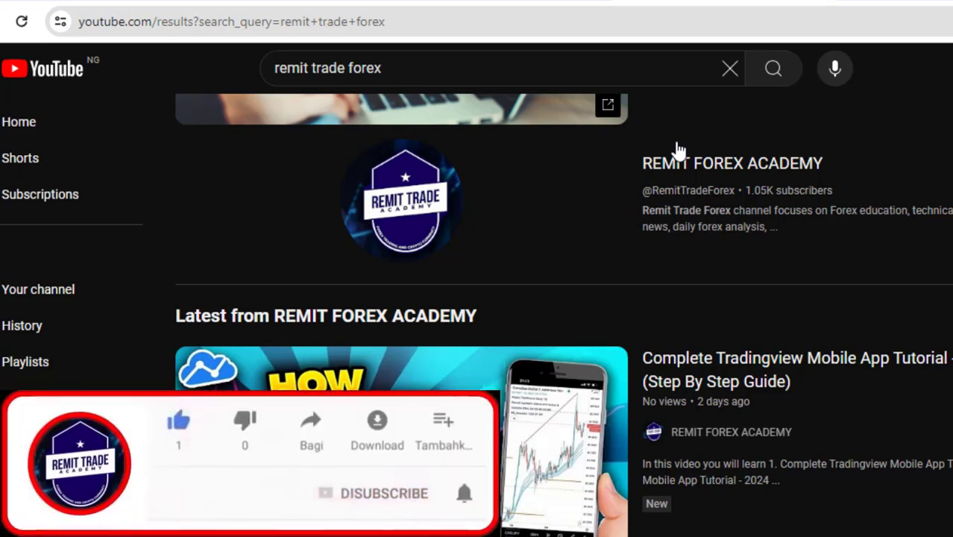
Scroll through the 'remit trade forex' YouTube search results and back up.
{"action": "scroll", "coordinate": [677, 149], "scroll_direction": "down", "scroll_amount": 8}
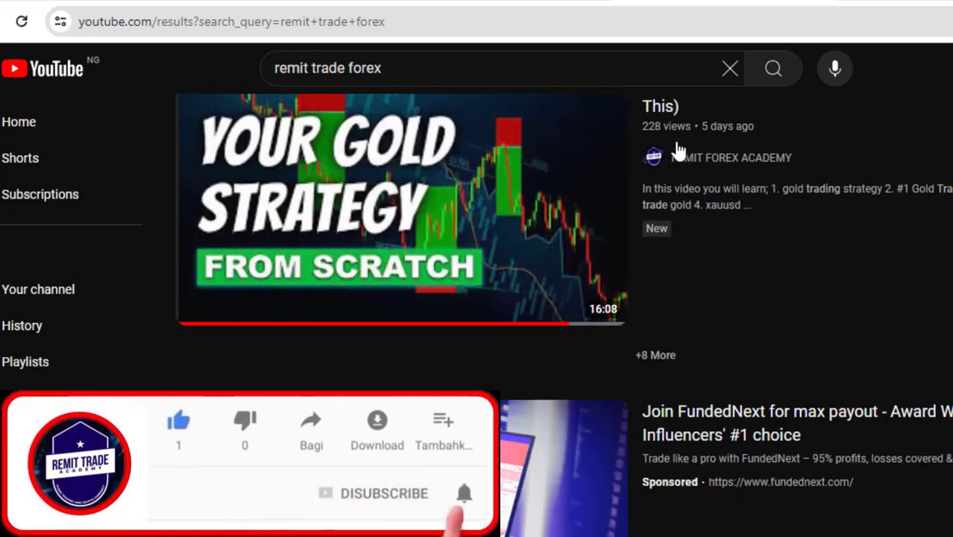
{"action": "scroll", "coordinate": [712, 164], "scroll_direction": "up", "scroll_amount": 7}
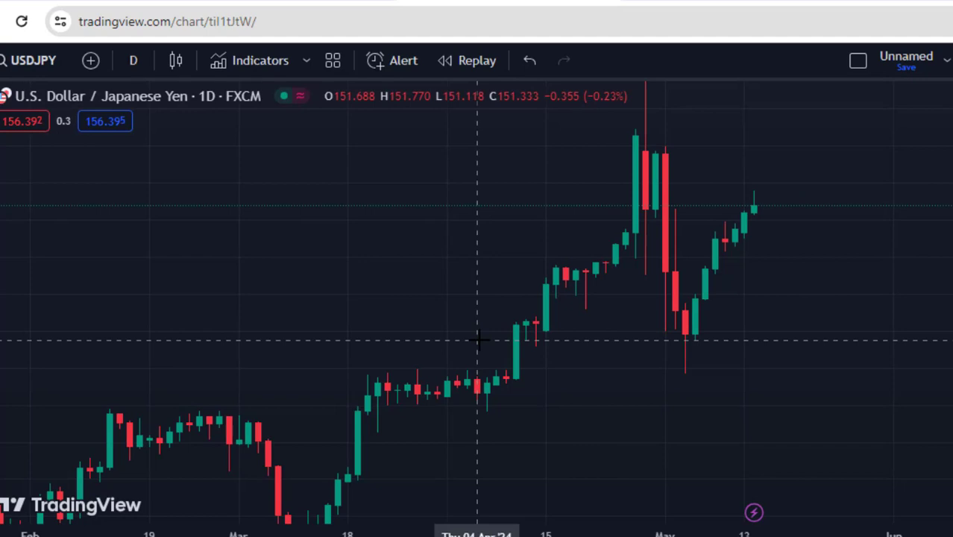
{"action": "left_click_drag", "start_coordinate": [479, 328], "coordinate": [487, 343]}
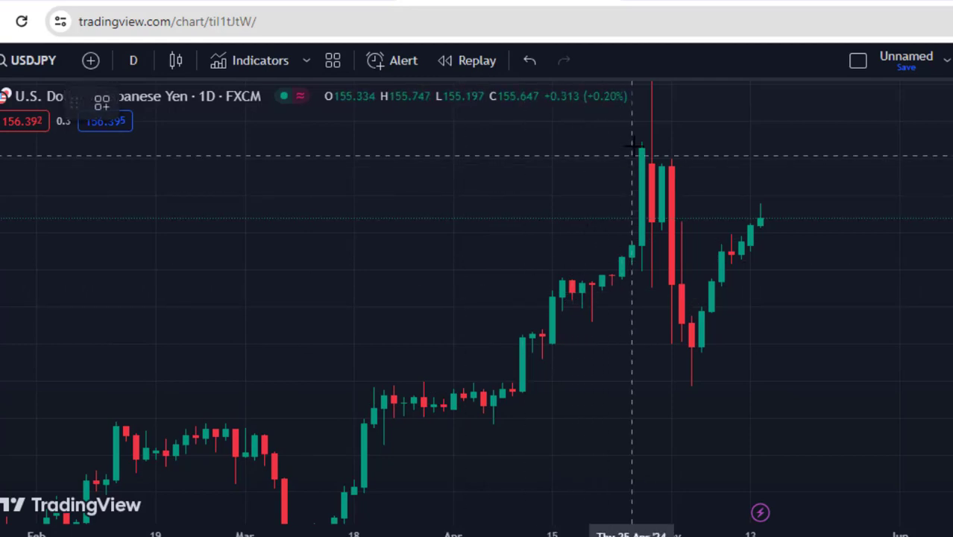
{"action": "left_click_drag", "start_coordinate": [640, 149], "coordinate": [699, 320]}
{"action": "left_click_drag", "start_coordinate": [699, 363], "coordinate": [757, 221]}
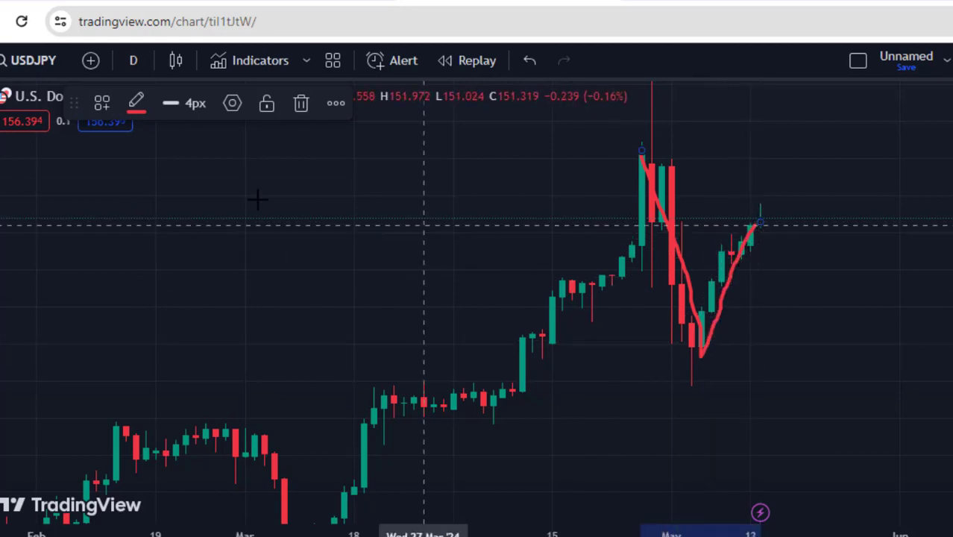
{"action": "left_click", "coordinate": [302, 106]}
{"action": "mouse_move", "coordinate": [700, 349]}
{"action": "left_mouse_down"}
{"action": "mouse_move", "coordinate": [720, 282]}
{"action": "mouse_move", "coordinate": [768, 218]}
{"action": "left_mouse_up"}
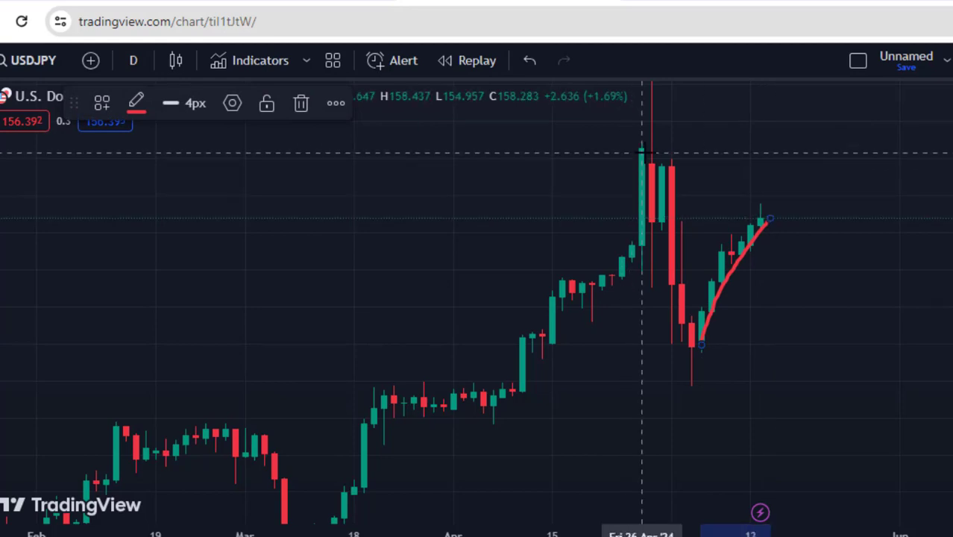
{"action": "mouse_move", "coordinate": [641, 152]}
{"action": "left_mouse_down"}
{"action": "mouse_move", "coordinate": [680, 276]}
{"action": "mouse_move", "coordinate": [690, 361]}
{"action": "left_mouse_up"}
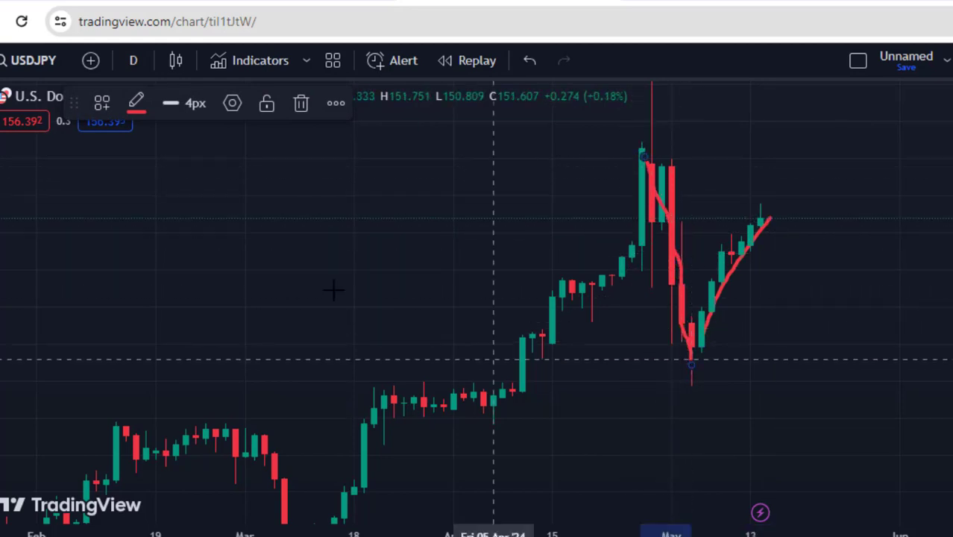
{"action": "left_click", "coordinate": [301, 103]}
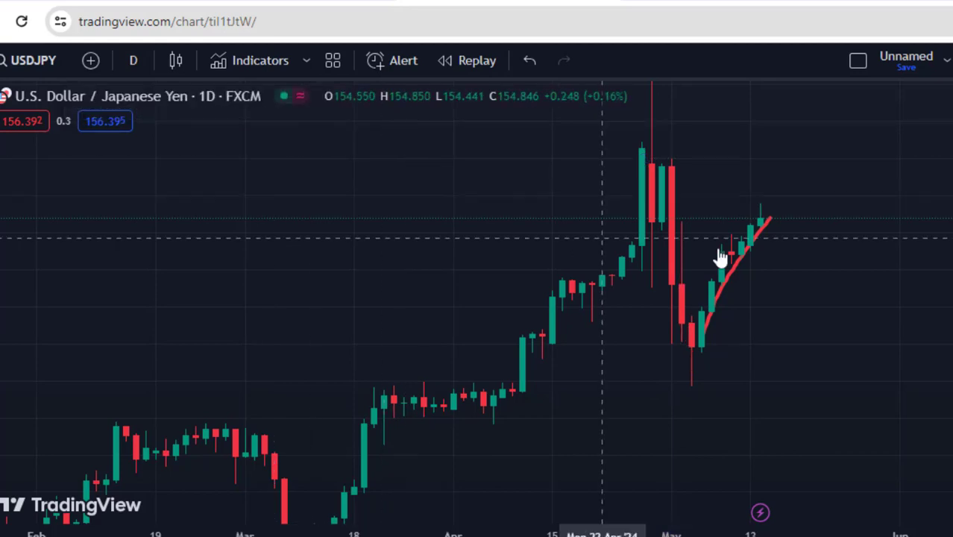
{"action": "left_click", "coordinate": [753, 253]}
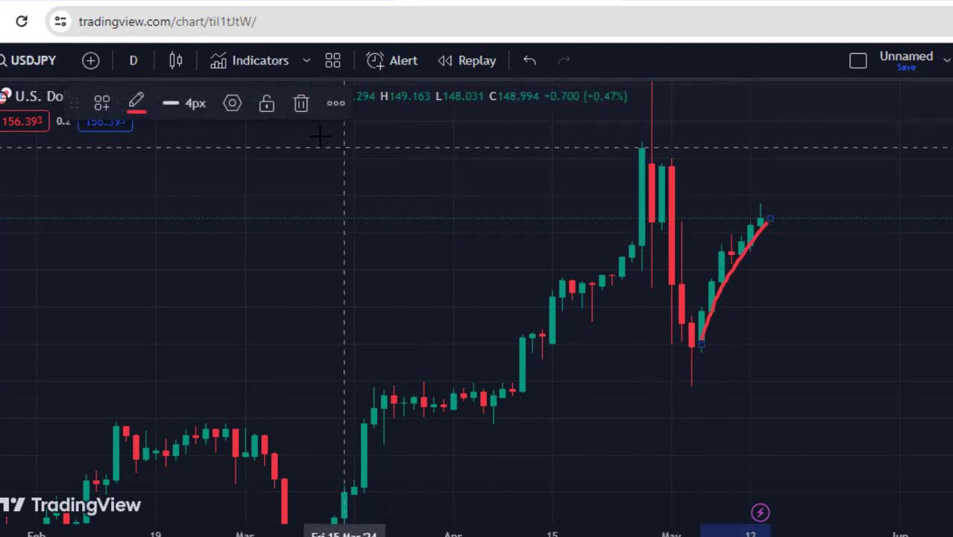
{"action": "left_click", "coordinate": [300, 111]}
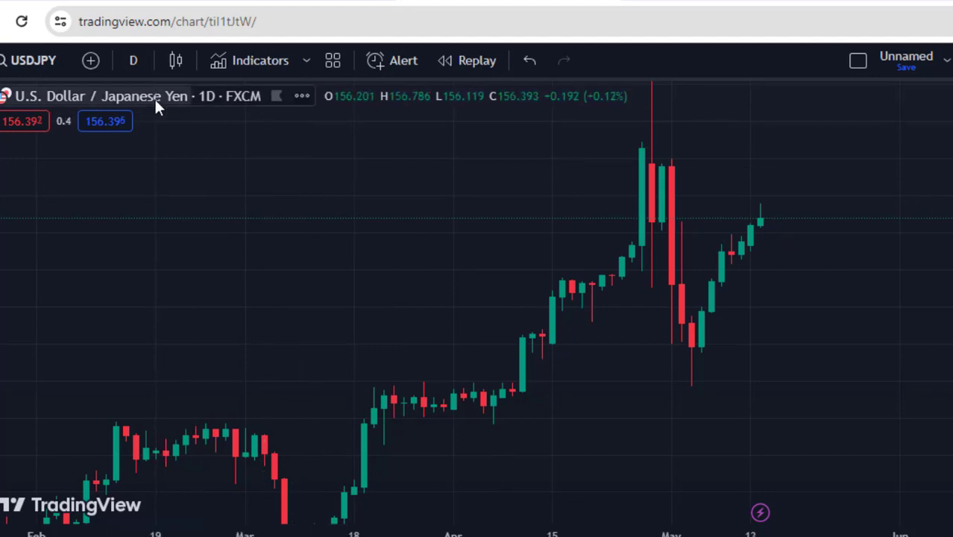
{"action": "left_click_drag", "start_coordinate": [355, 285], "coordinate": [510, 149]}
{"action": "right_click", "coordinate": [510, 149]}
{"action": "left_click", "coordinate": [503, 203]}
{"action": "left_click_drag", "start_coordinate": [502, 204], "coordinate": [524, 194]}
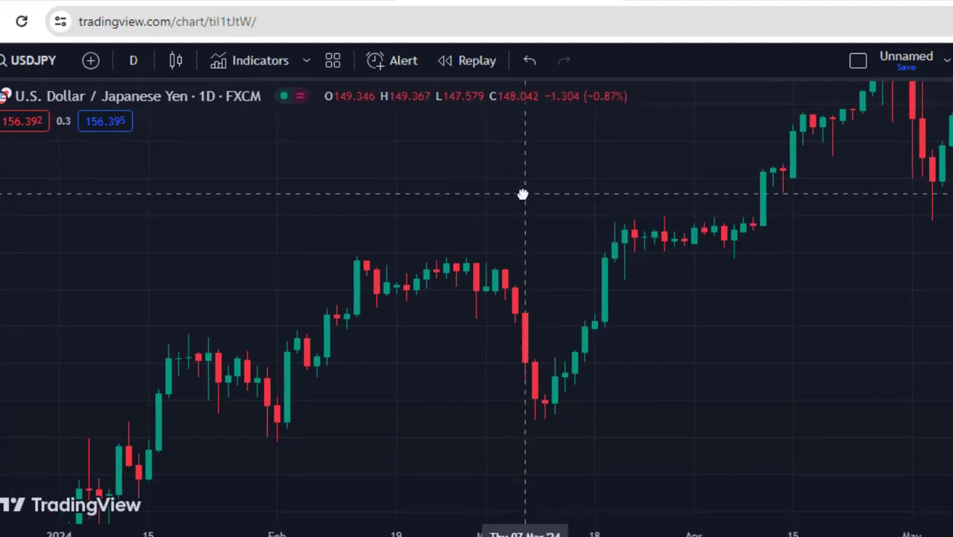
{"action": "left_click_drag", "start_coordinate": [495, 239], "coordinate": [291, 328]}
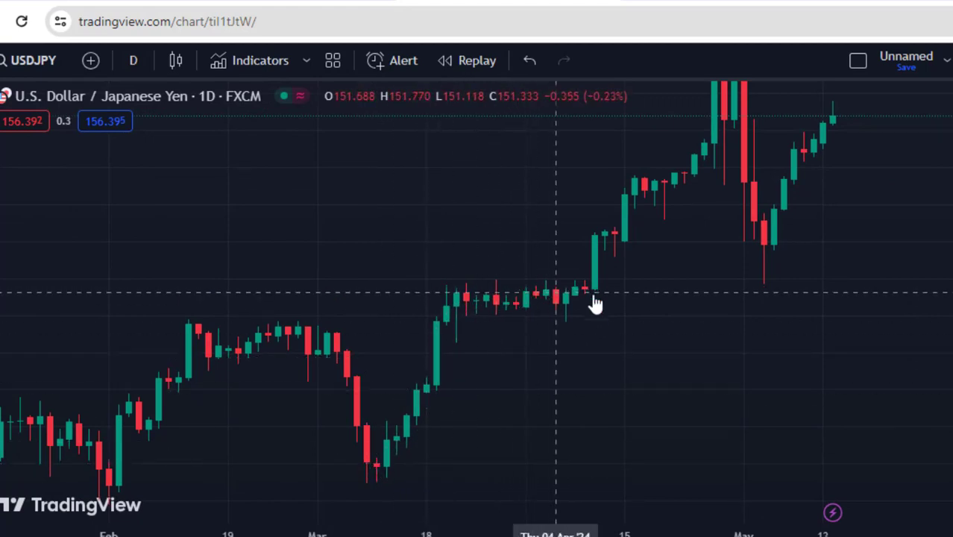
{"action": "left_click_drag", "start_coordinate": [595, 297], "coordinate": [548, 375]}
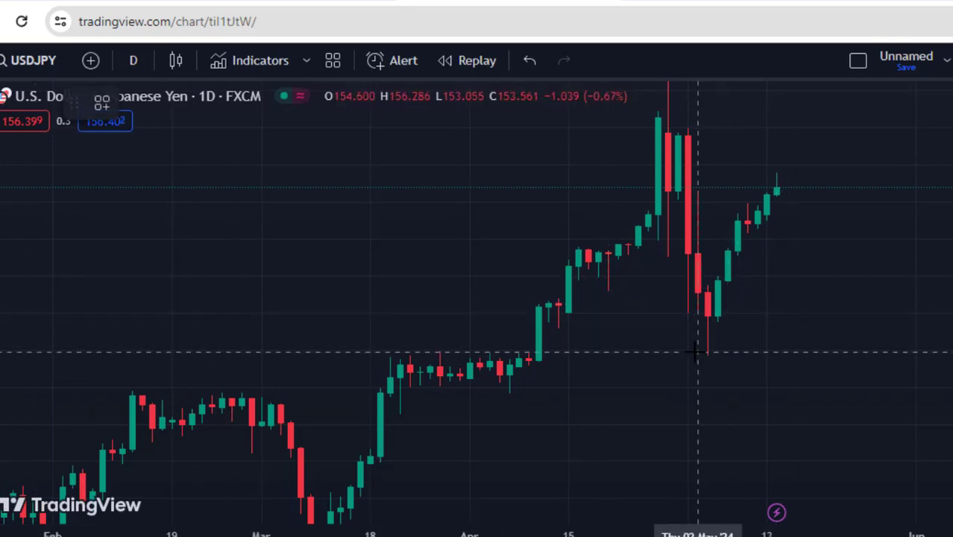
{"action": "left_click_drag", "start_coordinate": [701, 351], "coordinate": [789, 352]}
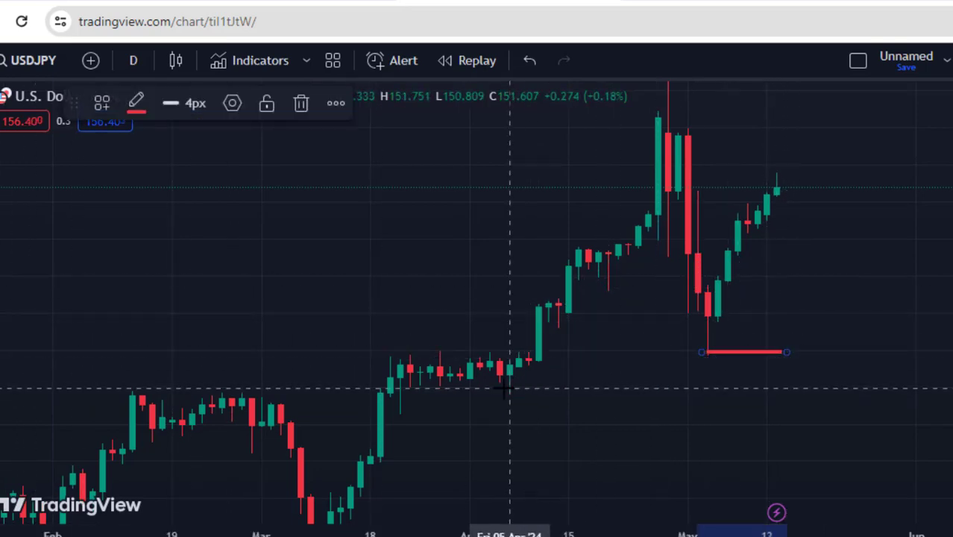
{"action": "left_click_drag", "start_coordinate": [493, 393], "coordinate": [602, 393]}
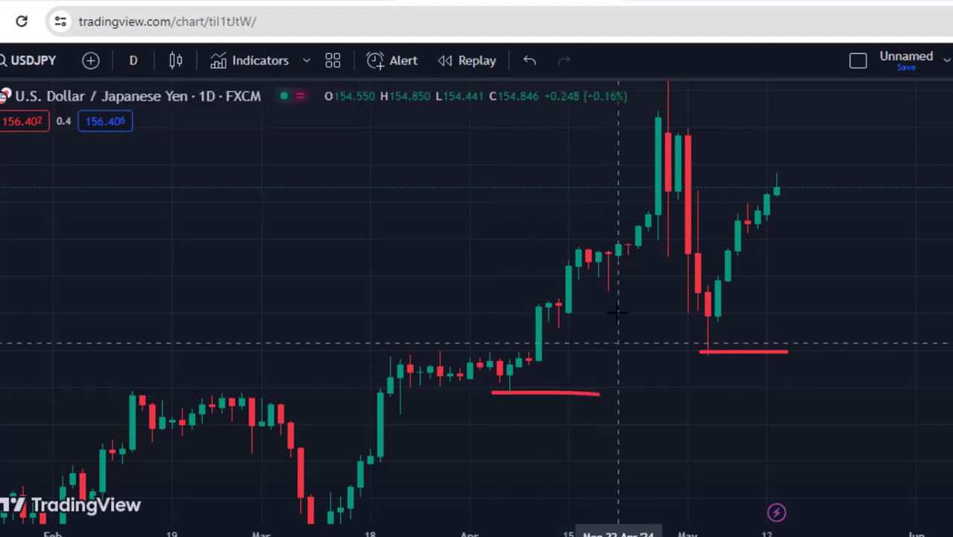
{"action": "left_click_drag", "start_coordinate": [616, 324], "coordinate": [627, 192]}
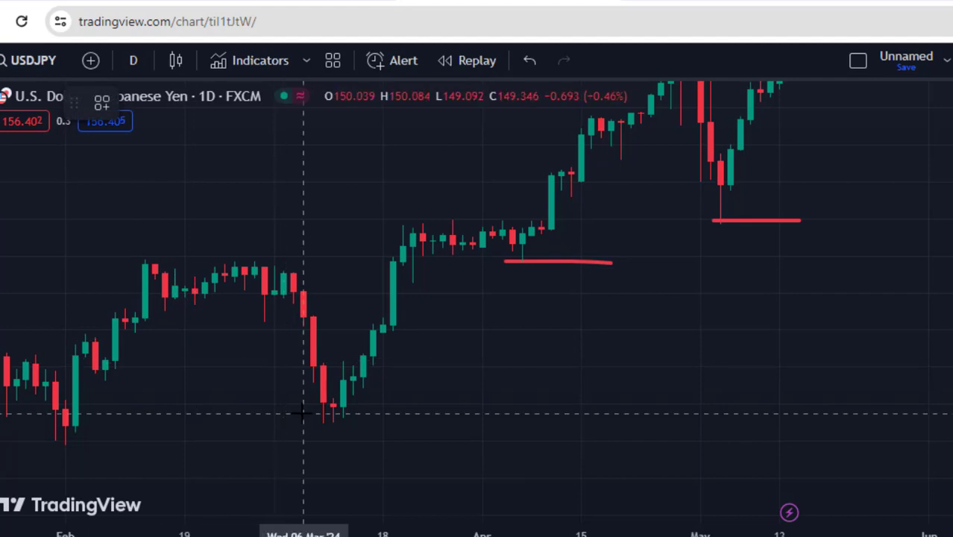
{"action": "left_click_drag", "start_coordinate": [306, 412], "coordinate": [379, 410]}
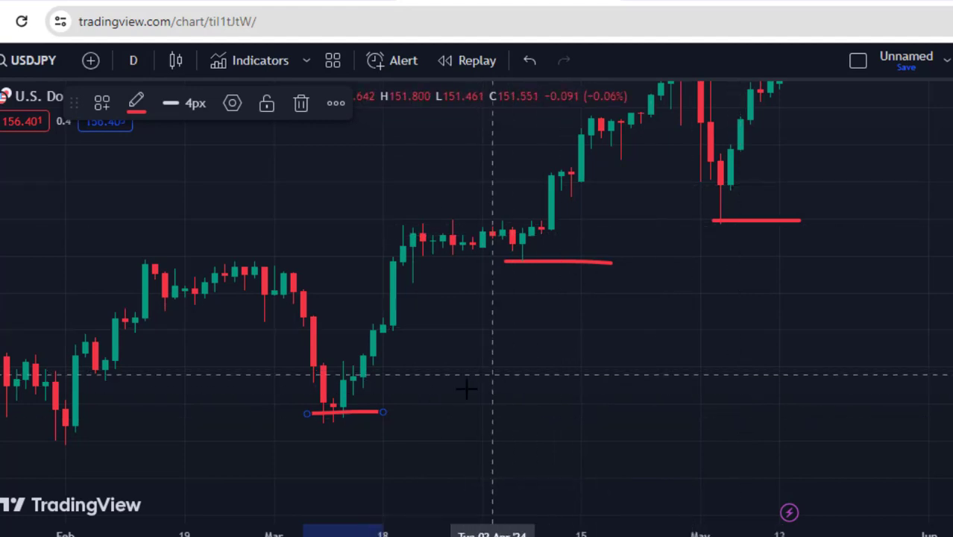
{"action": "mouse_move", "coordinate": [324, 426]}
{"action": "left_mouse_down"}
{"action": "mouse_move", "coordinate": [649, 255]}
{"action": "mouse_move", "coordinate": [828, 121]}
{"action": "left_mouse_up"}
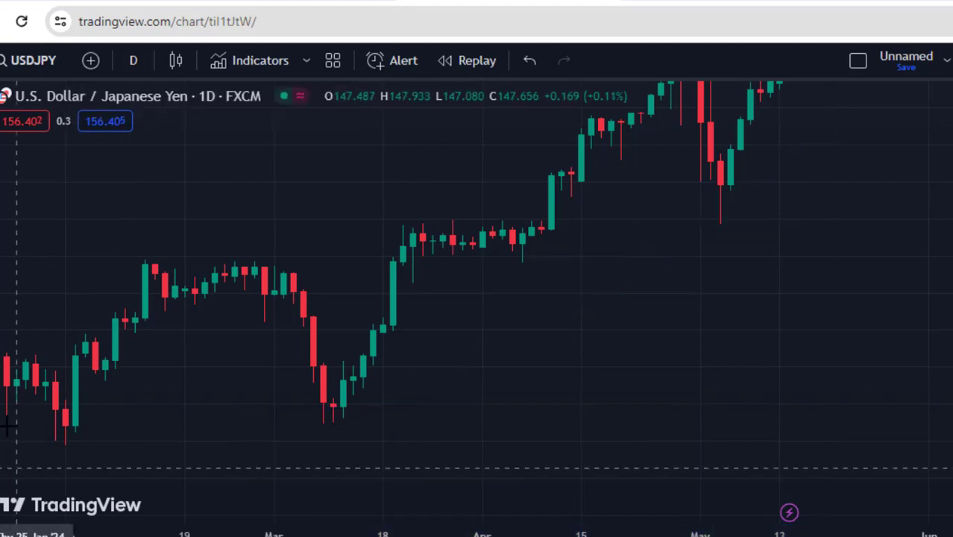
Recenter the daily chart and draw a red support line under the early-April lows.
{"action": "left_click_drag", "start_coordinate": [805, 194], "coordinate": [690, 340]}
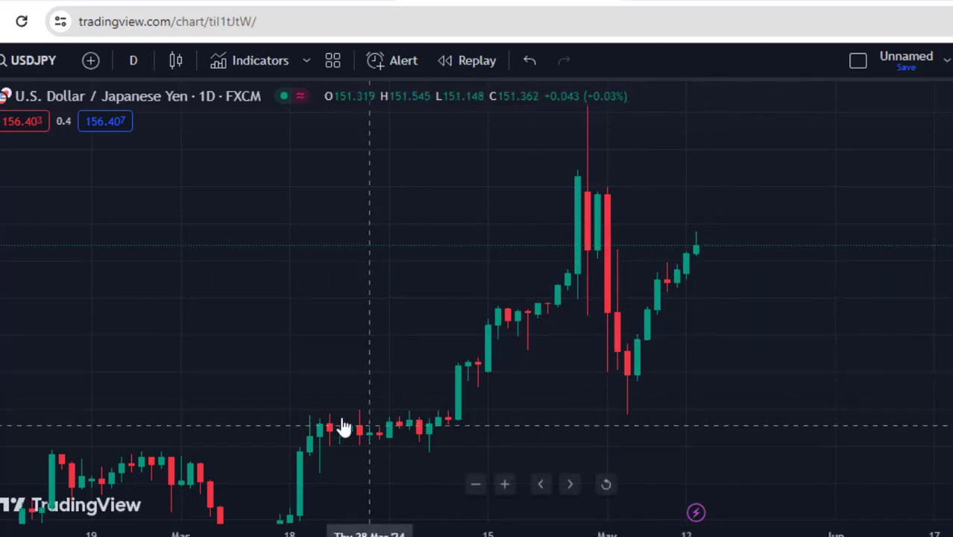
{"action": "left_click_drag", "start_coordinate": [331, 329], "coordinate": [322, 277]}
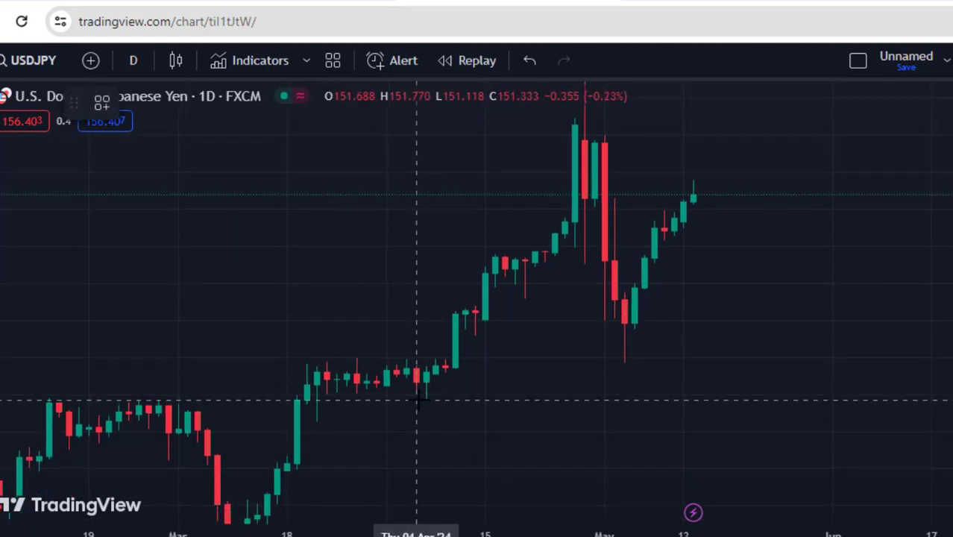
{"action": "left_click_drag", "start_coordinate": [420, 397], "coordinate": [811, 392]}
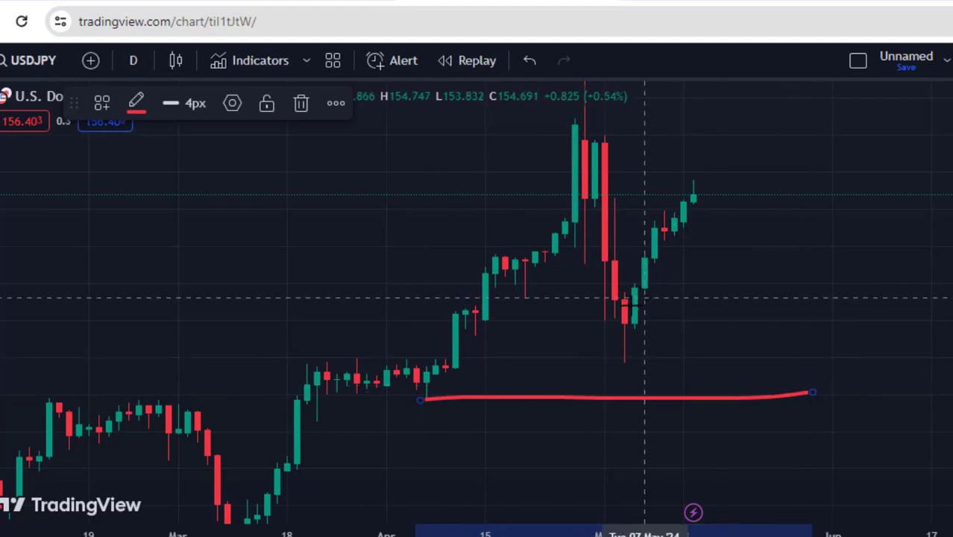
Sketch a projected price path from the latest candle, then delete it.
{"action": "mouse_move", "coordinate": [693, 186]}
{"action": "left_mouse_down"}
{"action": "mouse_move", "coordinate": [782, 421]}
{"action": "mouse_move", "coordinate": [837, 251]}
{"action": "left_mouse_up"}
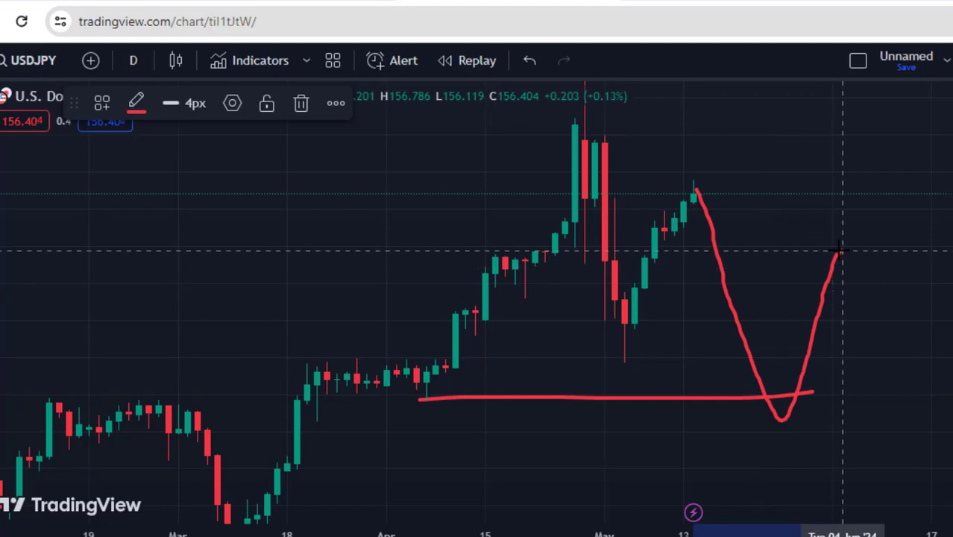
{"action": "left_click_drag", "start_coordinate": [839, 251], "coordinate": [909, 444]}
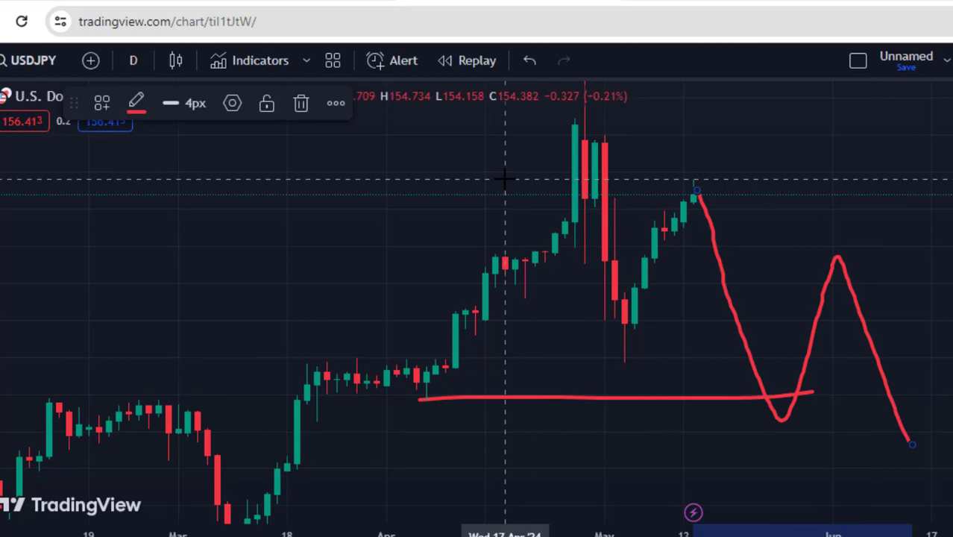
{"action": "left_click", "coordinate": [299, 106]}
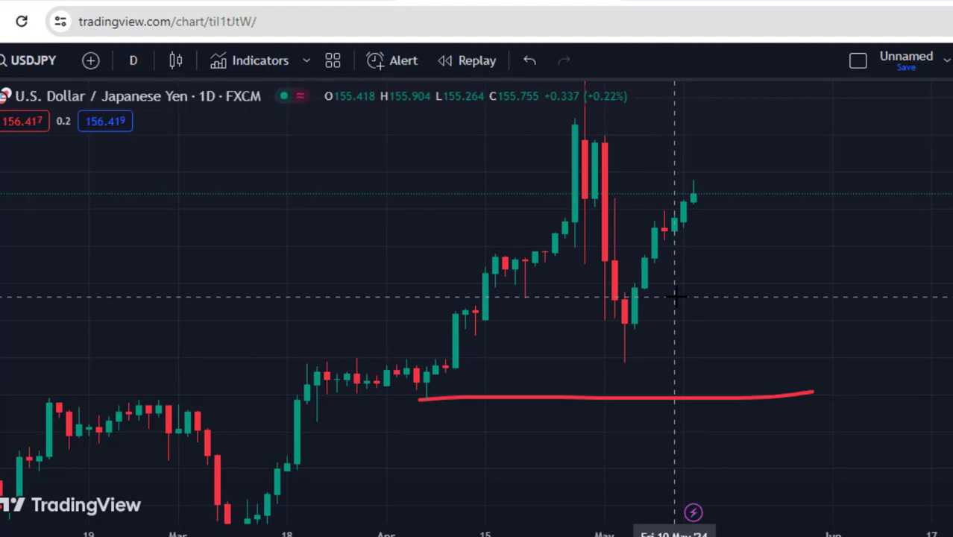
Circle the latest candles in red, delete that circle, and sketch a new red stroke nearby.
{"action": "right_click", "coordinate": [697, 287]}
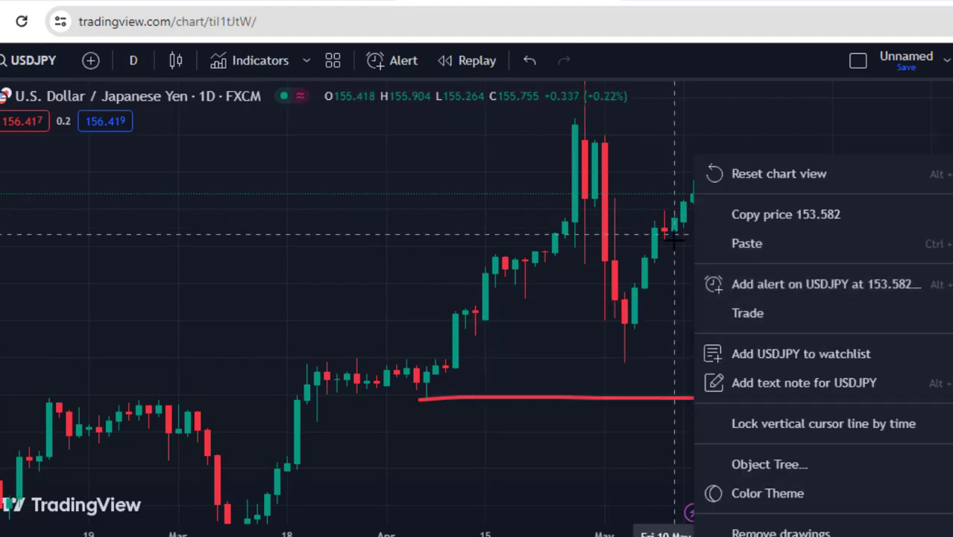
{"action": "left_click", "coordinate": [674, 255]}
{"action": "left_click_drag", "start_coordinate": [674, 256], "coordinate": [643, 293]}
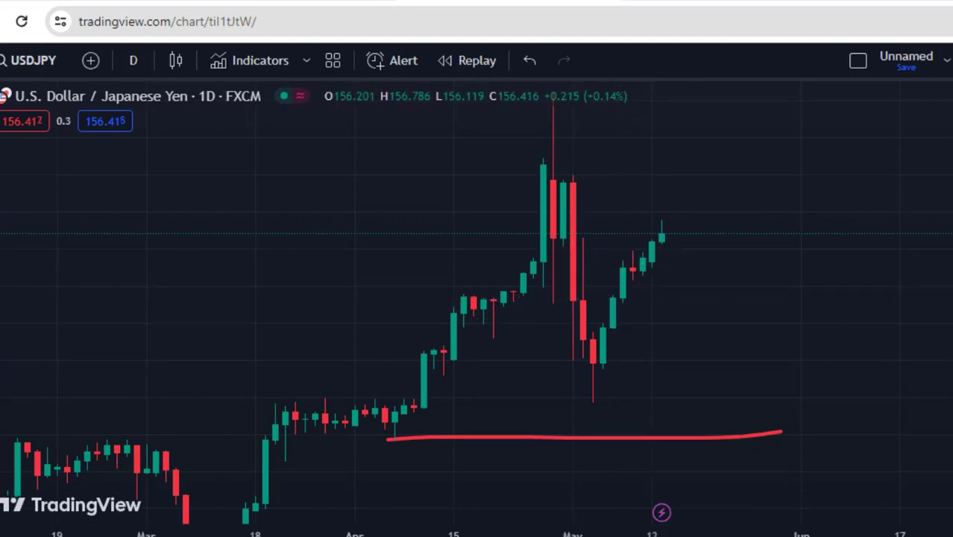
{"action": "mouse_move", "coordinate": [644, 277]}
{"action": "left_mouse_down"}
{"action": "mouse_move", "coordinate": [680, 237]}
{"action": "mouse_move", "coordinate": [661, 209]}
{"action": "mouse_move", "coordinate": [612, 287]}
{"action": "mouse_move", "coordinate": [656, 277]}
{"action": "left_mouse_up"}
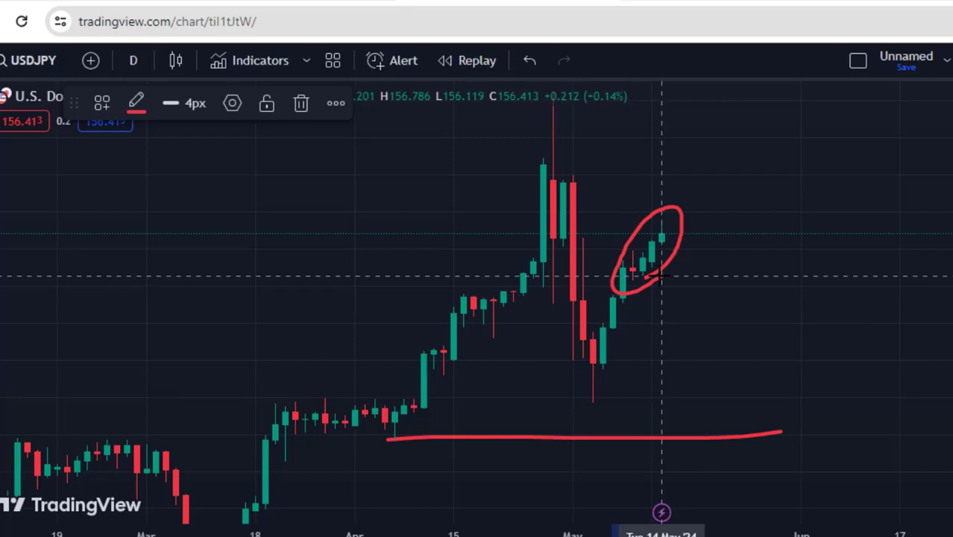
{"action": "left_click", "coordinate": [298, 108]}
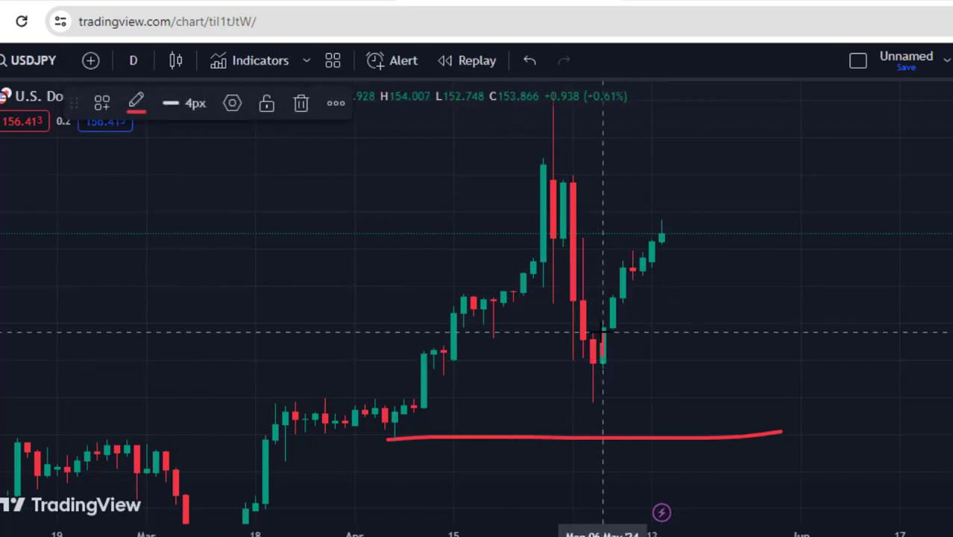
{"action": "mouse_move", "coordinate": [612, 306]}
{"action": "left_mouse_down"}
{"action": "mouse_move", "coordinate": [680, 210]}
{"action": "mouse_move", "coordinate": [648, 213]}
{"action": "mouse_move", "coordinate": [633, 253]}
{"action": "mouse_move", "coordinate": [641, 290]}
{"action": "left_mouse_up"}
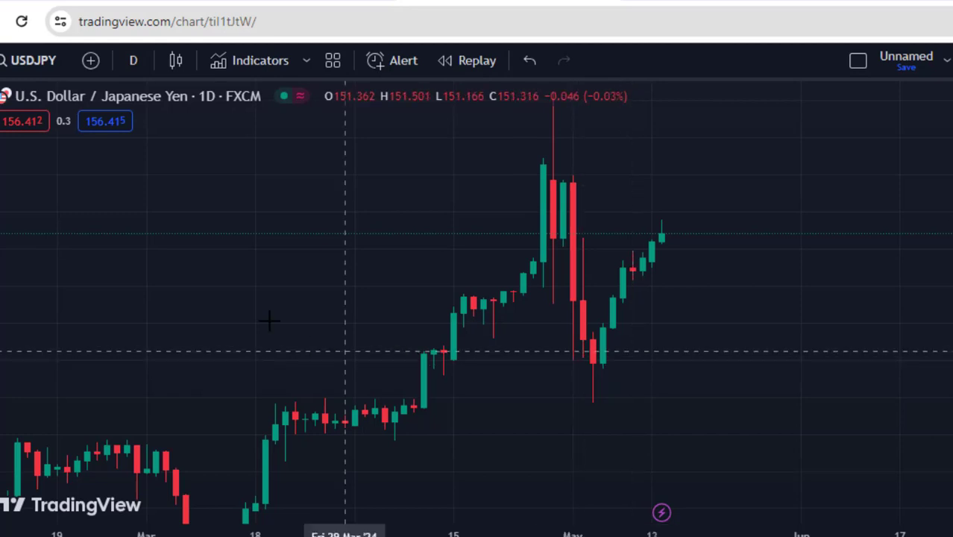
Switch the USDJPY chart interval to 4 hours.
{"action": "left_click", "coordinate": [130, 61]}
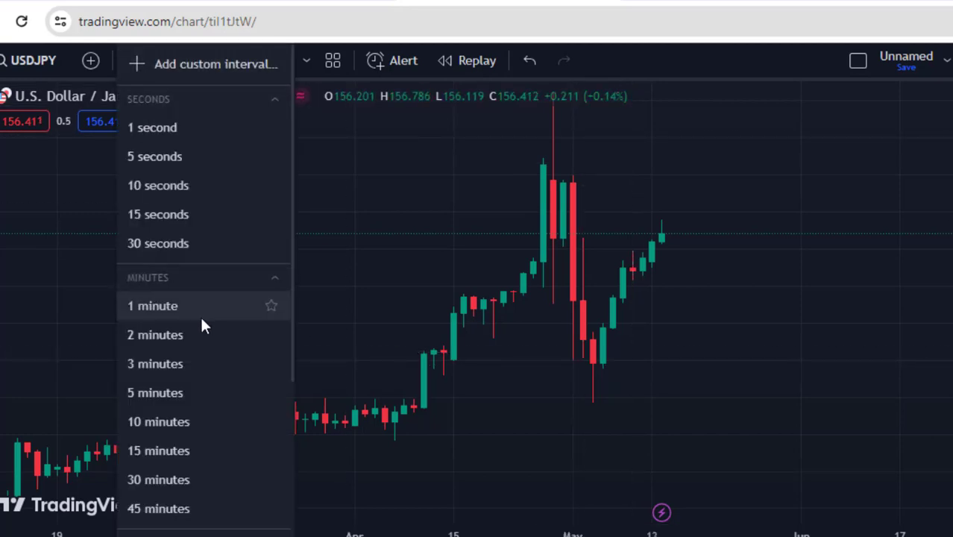
{"action": "scroll", "coordinate": [192, 364], "scroll_direction": "down", "scroll_amount": 3}
{"action": "left_click", "coordinate": [153, 477]}
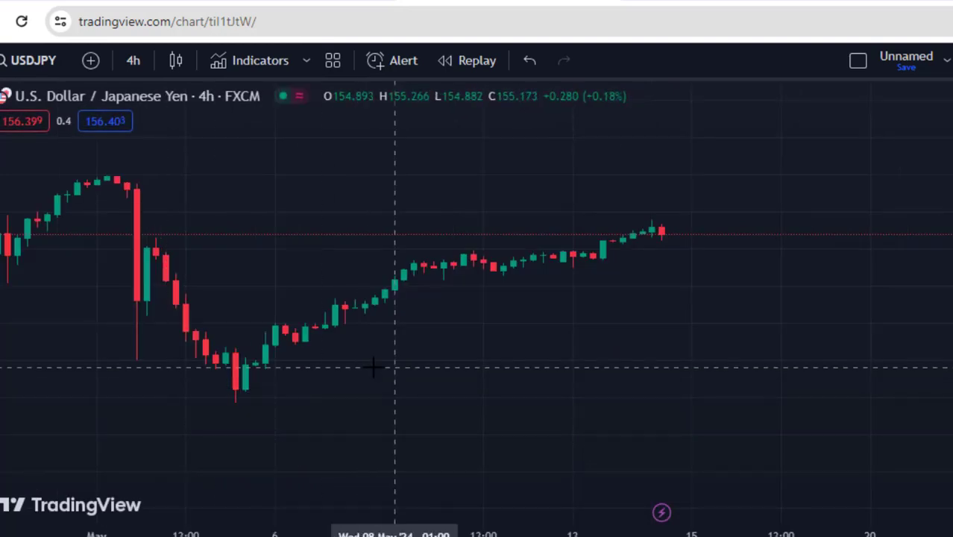
Pan back to April and trace a red path up from the mid-April low.
{"action": "left_click_drag", "start_coordinate": [321, 366], "coordinate": [555, 362]}
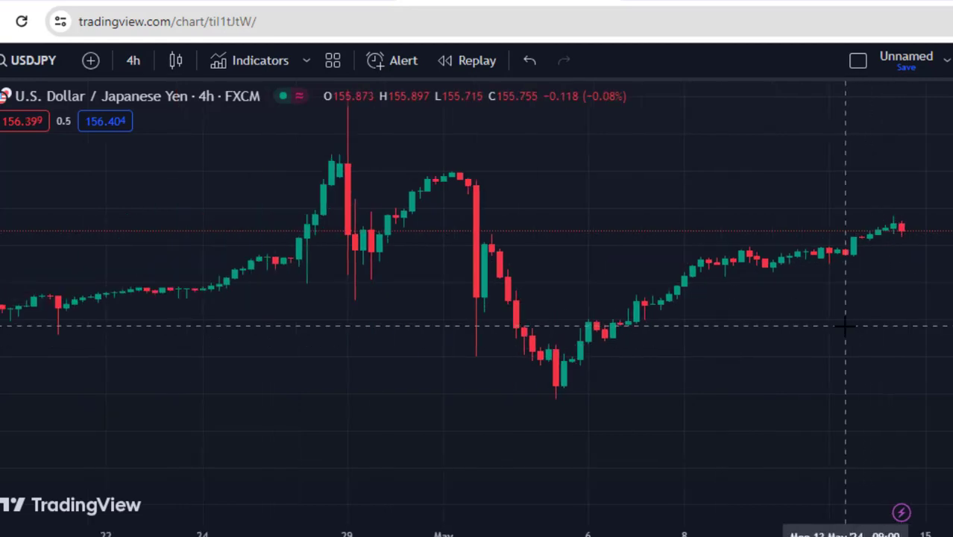
{"action": "left_click_drag", "start_coordinate": [585, 385], "coordinate": [733, 396]}
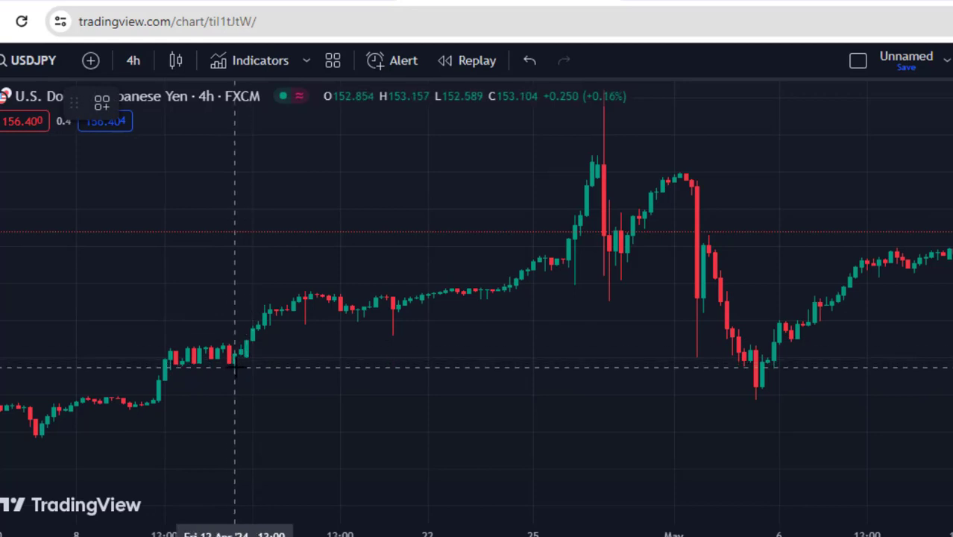
{"action": "mouse_move", "coordinate": [232, 364]}
{"action": "left_mouse_down"}
{"action": "mouse_move", "coordinate": [305, 291]}
{"action": "mouse_move", "coordinate": [504, 291]}
{"action": "mouse_move", "coordinate": [548, 240]}
{"action": "mouse_move", "coordinate": [590, 155]}
{"action": "mouse_move", "coordinate": [614, 265]}
{"action": "left_mouse_up"}
Extend the red path to the May low, add two short support lines, then delete all drawings.
{"action": "mouse_move", "coordinate": [620, 249]}
{"action": "left_mouse_down"}
{"action": "mouse_move", "coordinate": [671, 179]}
{"action": "mouse_move", "coordinate": [691, 172]}
{"action": "mouse_move", "coordinate": [702, 357]}
{"action": "left_mouse_up"}
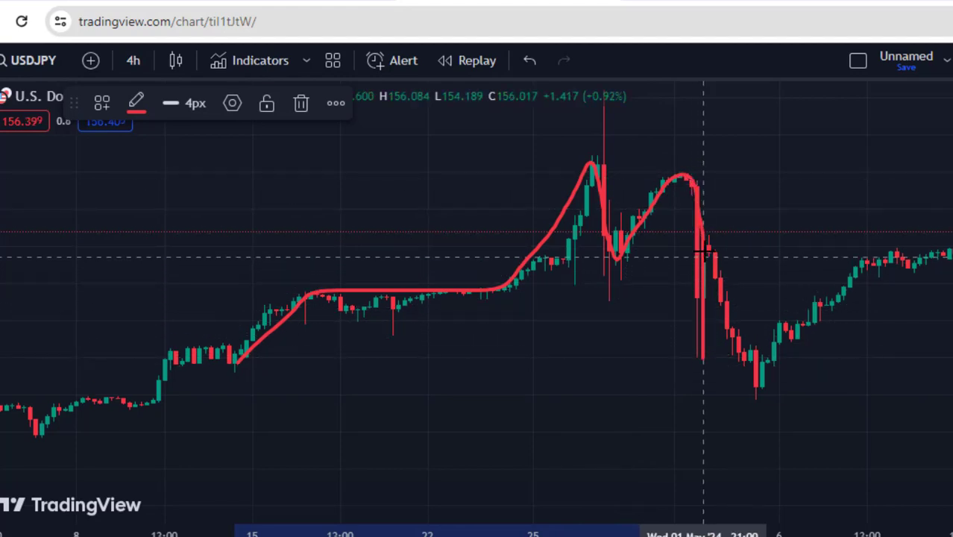
{"action": "mouse_move", "coordinate": [703, 257]}
{"action": "left_mouse_down"}
{"action": "mouse_move", "coordinate": [704, 249]}
{"action": "mouse_move", "coordinate": [762, 391]}
{"action": "left_mouse_up"}
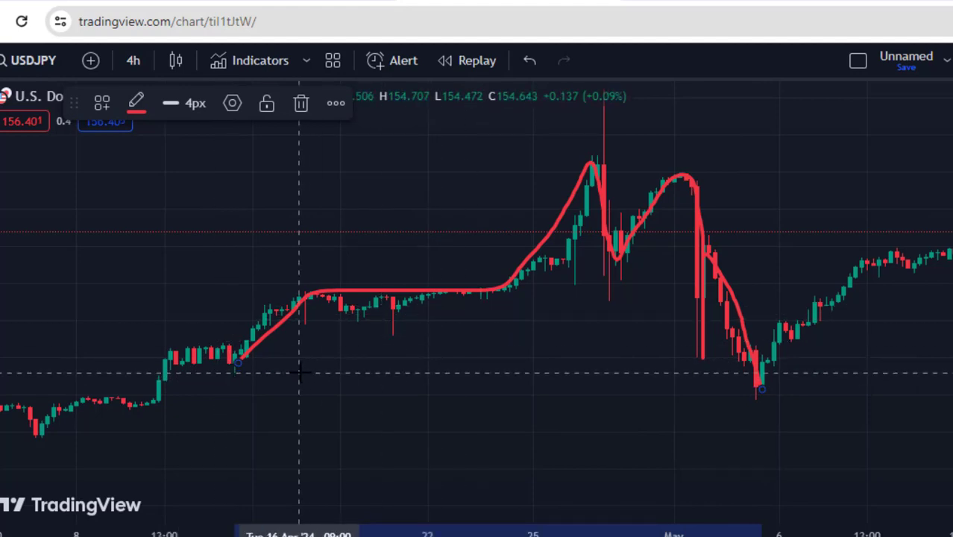
{"action": "left_click_drag", "start_coordinate": [234, 374], "coordinate": [282, 374]}
{"action": "left_click_drag", "start_coordinate": [446, 339], "coordinate": [368, 339]}
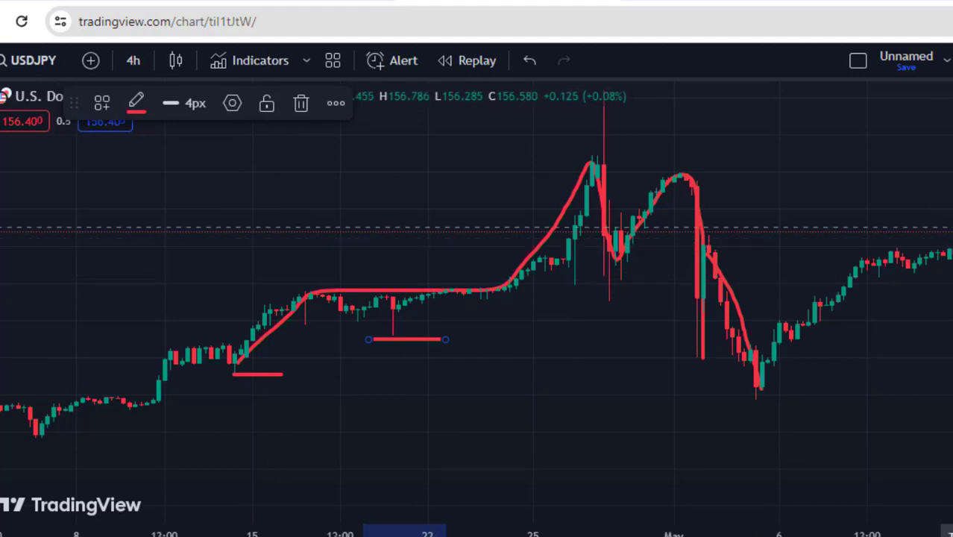
{"action": "left_click", "coordinate": [945, 371]}
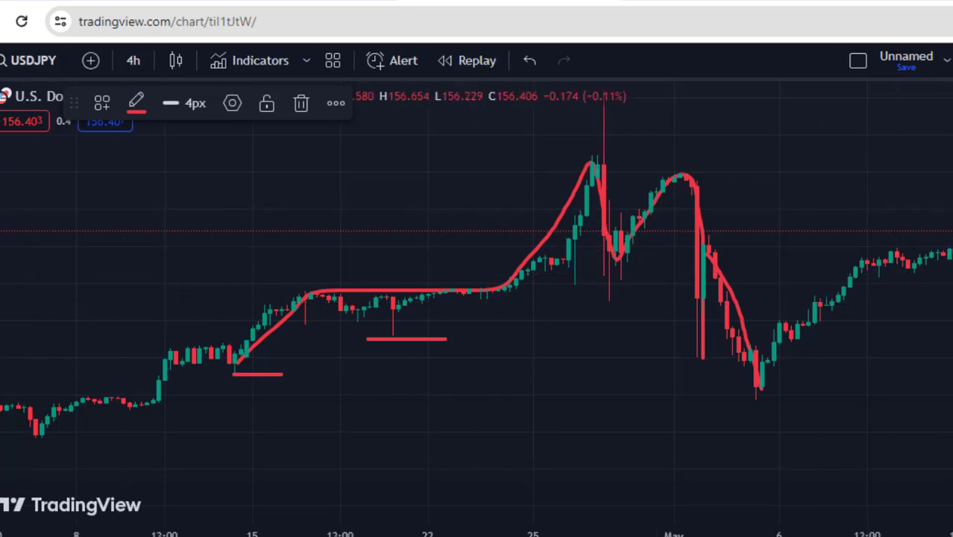
{"action": "key", "text": "Delete"}
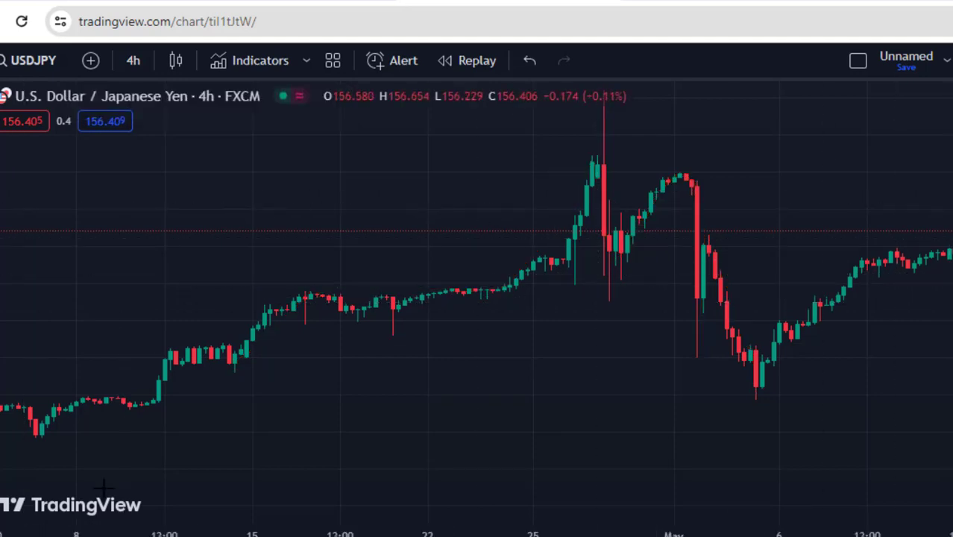
Pan the 4h chart left to show the latest mid-May candles.
{"action": "left_click_drag", "start_coordinate": [730, 329], "coordinate": [493, 340]}
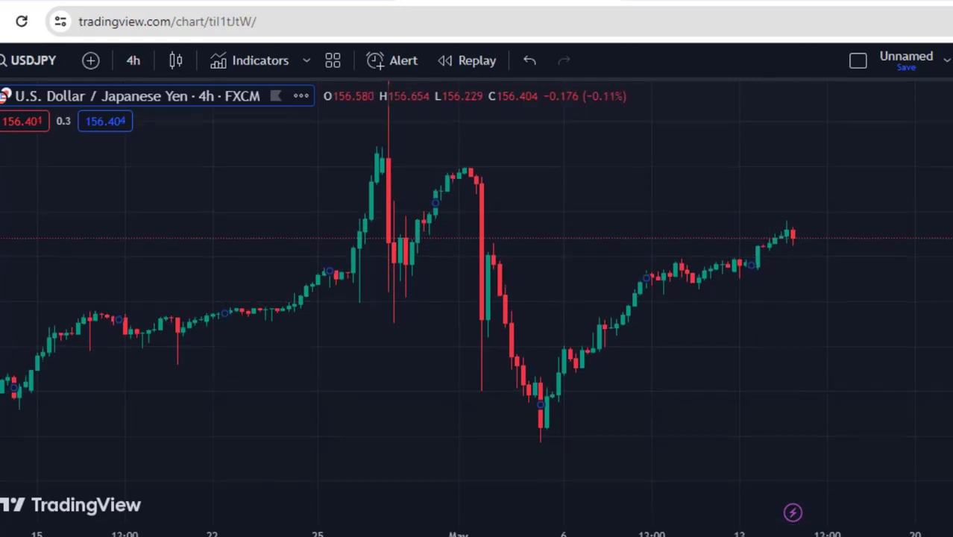
{"action": "left_click_drag", "start_coordinate": [820, 298], "coordinate": [775, 316]}
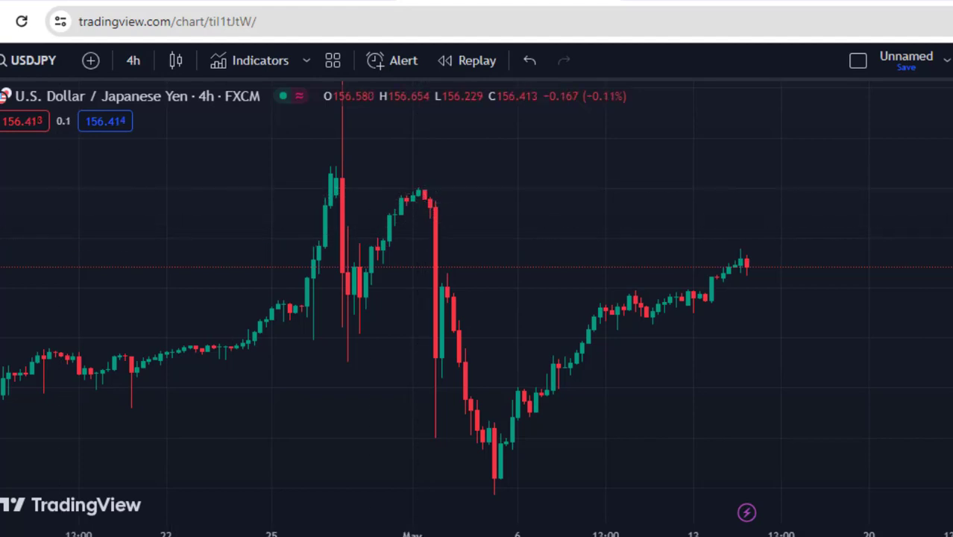
Draw a red rectangle supply zone from the early-May peak to the chart's right edge.
{"action": "left_click", "coordinate": [2, 265]}
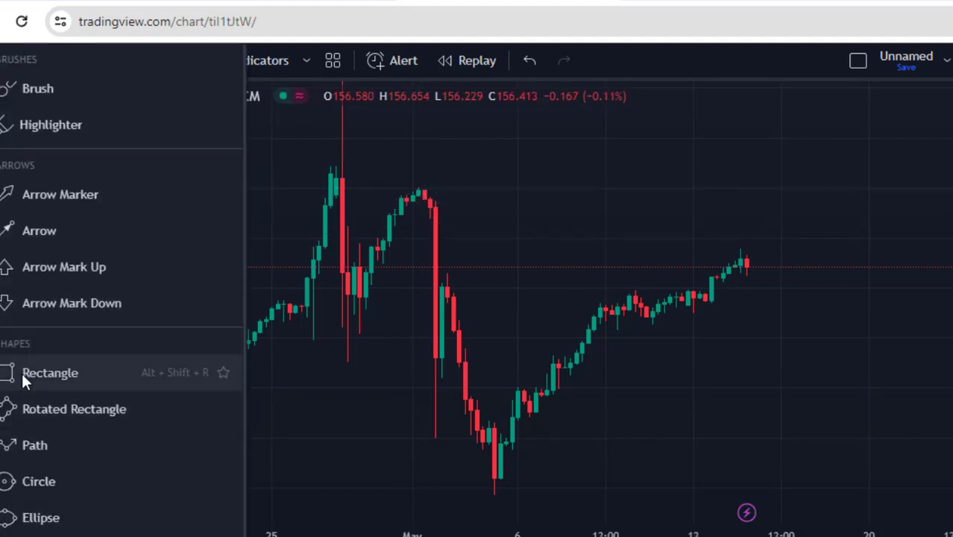
{"action": "left_click", "coordinate": [21, 372]}
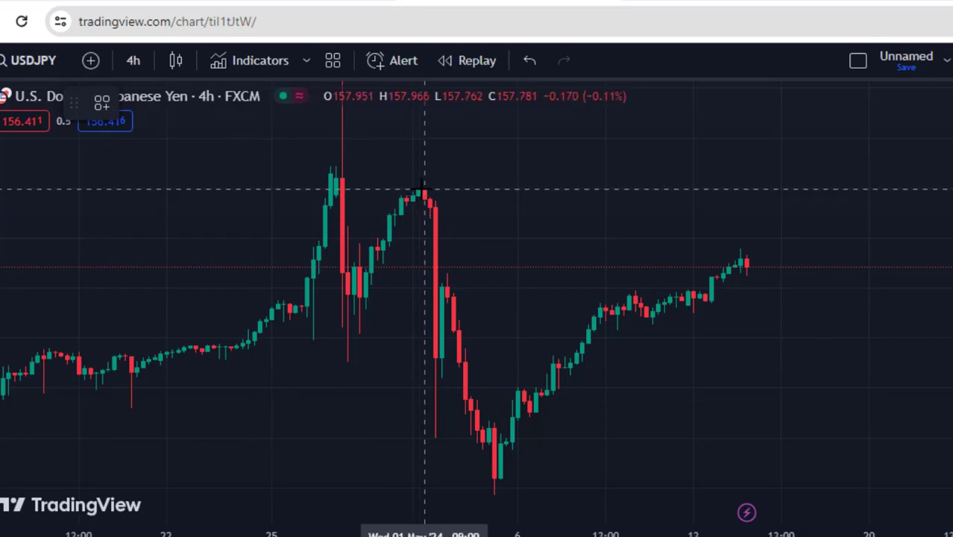
{"action": "mouse_move", "coordinate": [423, 189]}
{"action": "left_mouse_down"}
{"action": "mouse_move", "coordinate": [485, 209]}
{"action": "mouse_move", "coordinate": [951, 211]}
{"action": "left_mouse_up"}
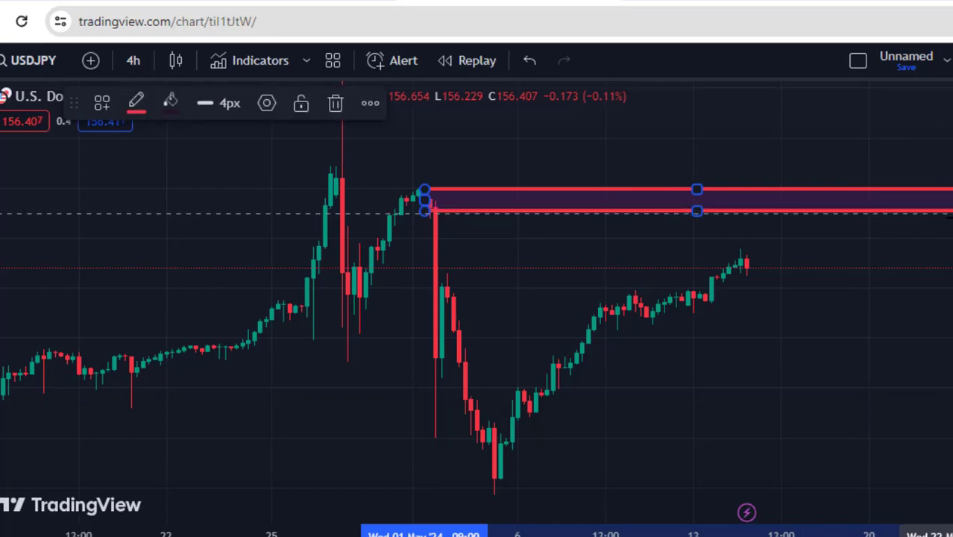
{"action": "left_click", "coordinate": [906, 285]}
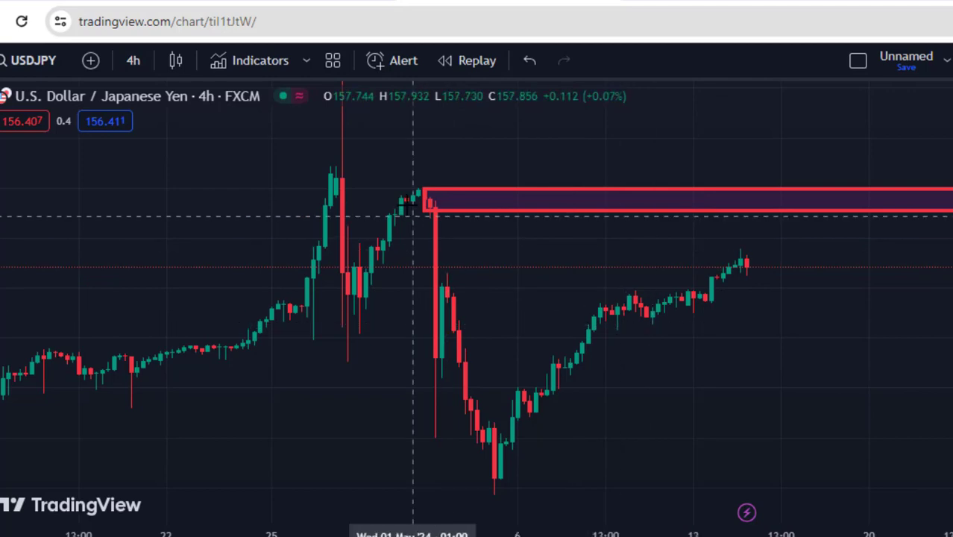
Zoom and shift the chart sideways to reframe the new supply zone.
{"action": "mouse_move", "coordinate": [422, 190]}
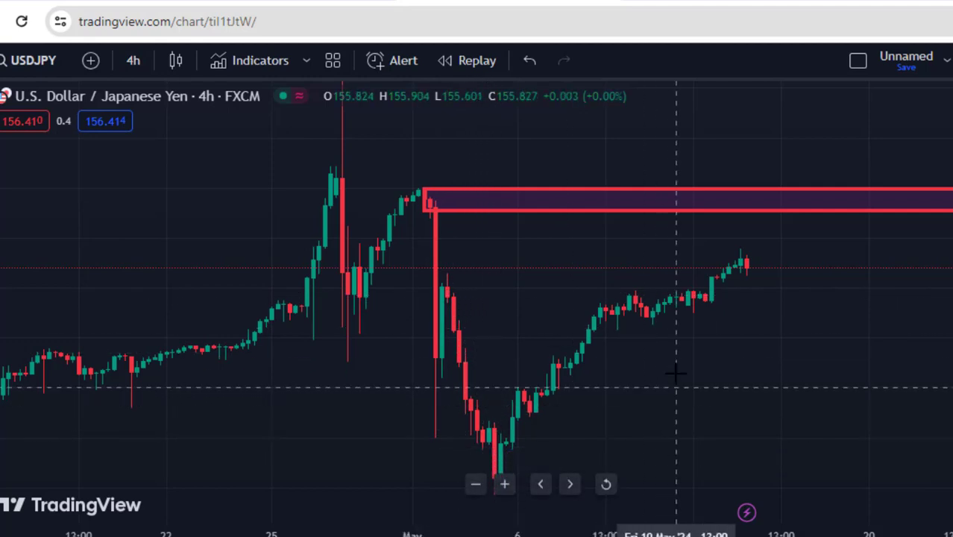
{"action": "scroll", "coordinate": [663, 372], "scroll_direction": "up", "scroll_amount": 2}
{"action": "right_click", "coordinate": [568, 372]}
{"action": "left_click_drag", "start_coordinate": [543, 395], "coordinate": [692, 393]}
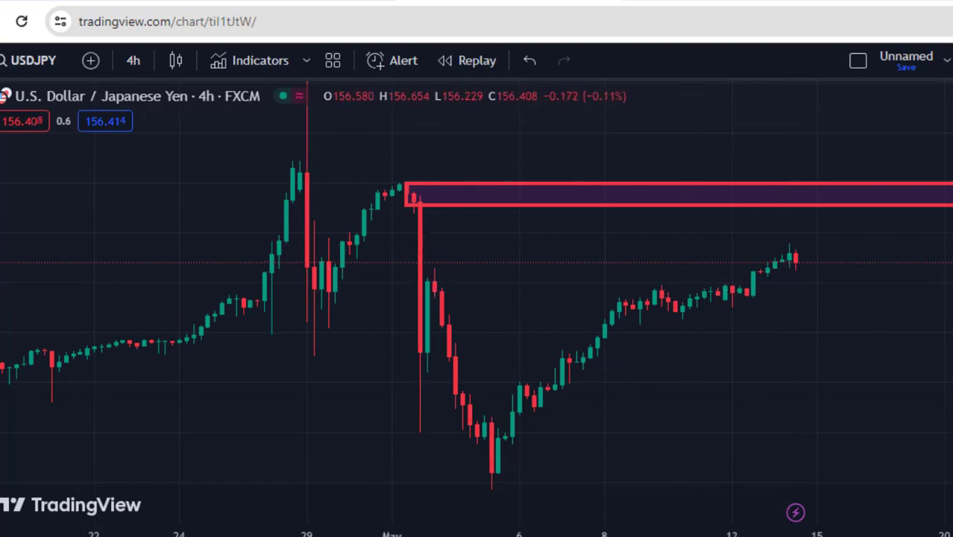
{"action": "left_click", "coordinate": [2, 195]}
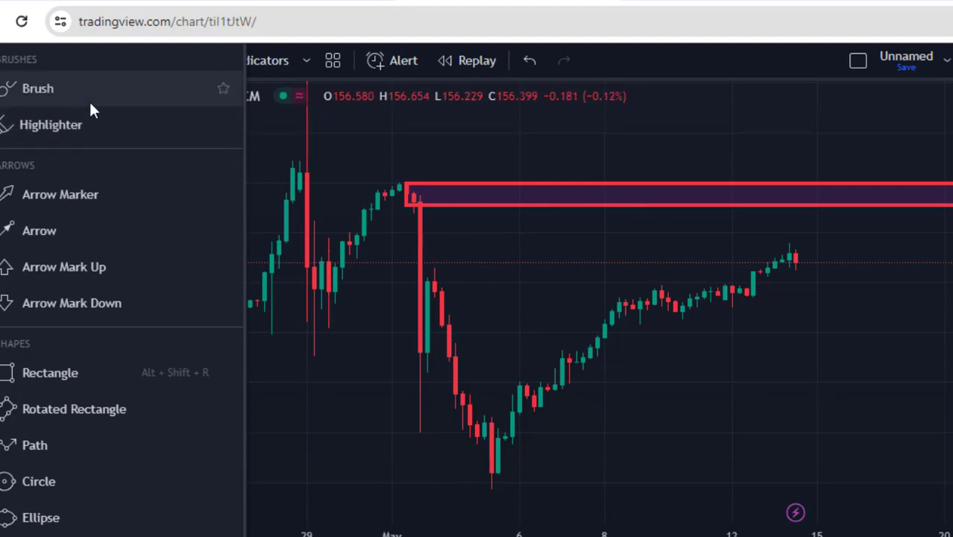
{"action": "left_click", "coordinate": [90, 103]}
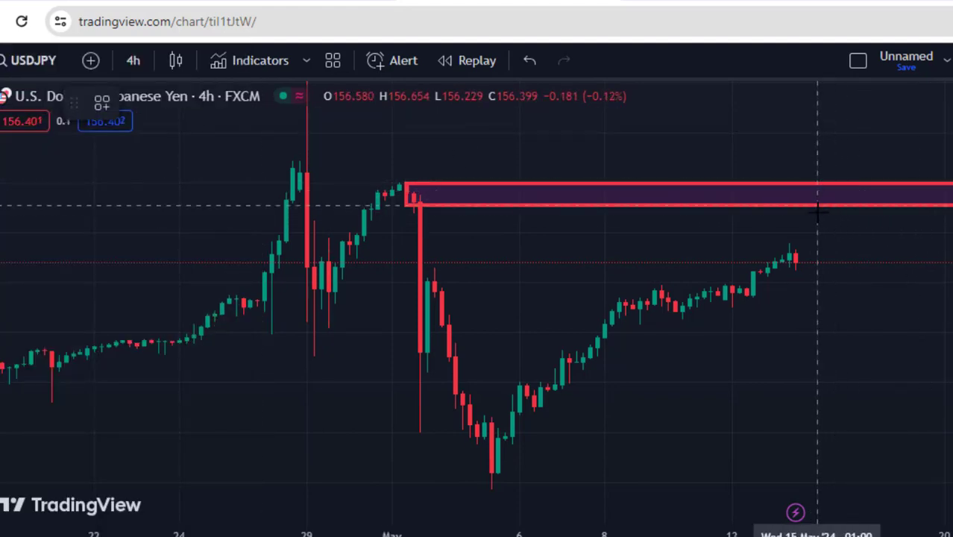
{"action": "mouse_move", "coordinate": [795, 260]}
{"action": "left_mouse_down"}
{"action": "mouse_move", "coordinate": [829, 251]}
{"action": "mouse_move", "coordinate": [852, 197]}
{"action": "mouse_move", "coordinate": [917, 364]}
{"action": "left_mouse_up"}
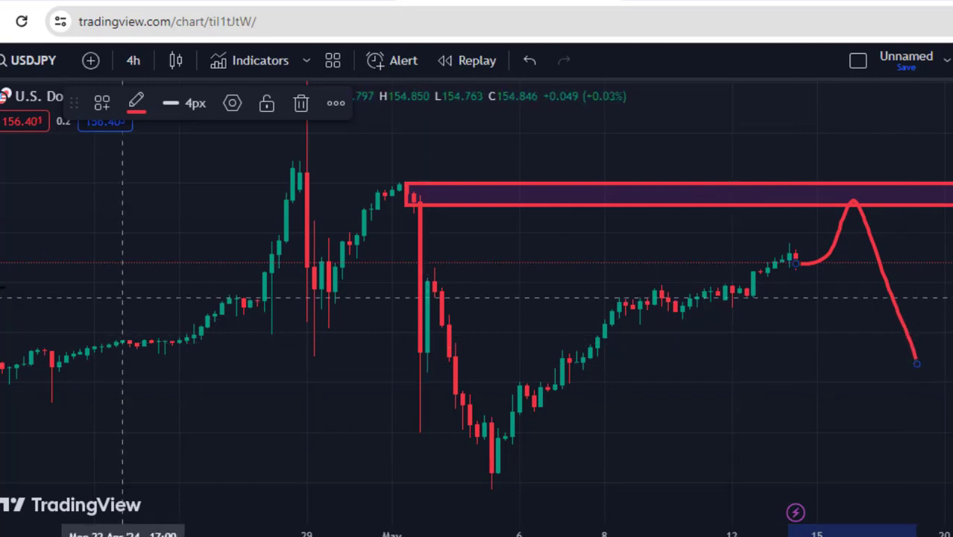
{"action": "left_click", "coordinate": [302, 106]}
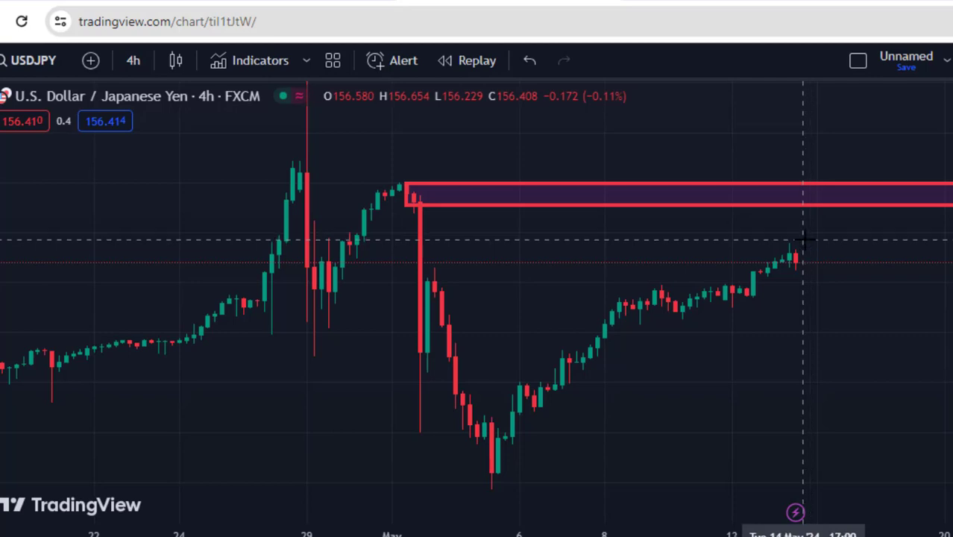
Circle the supply zone above the latest price in red and delete the extra circle around the candle.
{"action": "mouse_move", "coordinate": [820, 240]}
{"action": "left_mouse_down"}
{"action": "mouse_move", "coordinate": [789, 238]}
{"action": "mouse_move", "coordinate": [791, 259]}
{"action": "mouse_move", "coordinate": [803, 270]}
{"action": "mouse_move", "coordinate": [818, 232]}
{"action": "left_mouse_up"}
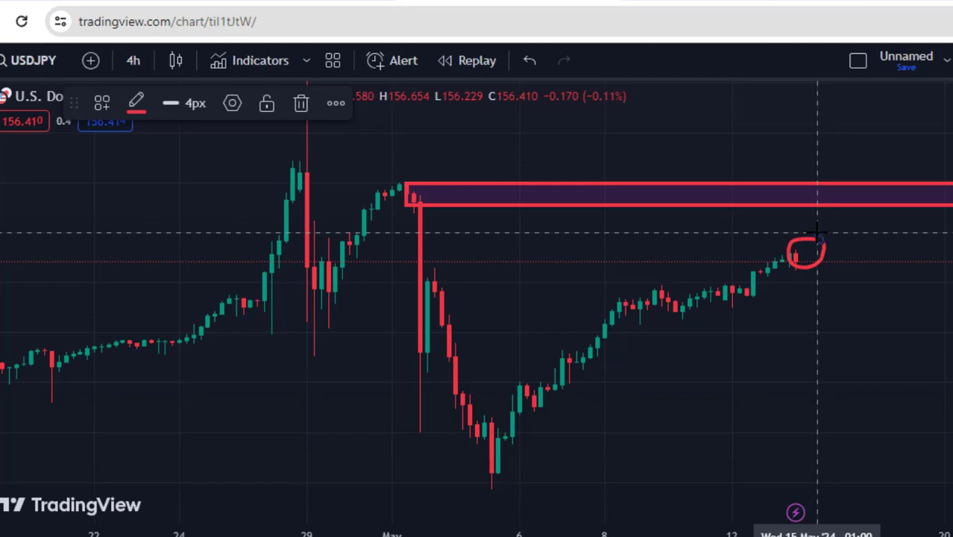
{"action": "mouse_move", "coordinate": [820, 175]}
{"action": "left_mouse_down"}
{"action": "mouse_move", "coordinate": [795, 181]}
{"action": "mouse_move", "coordinate": [812, 212]}
{"action": "mouse_move", "coordinate": [835, 205]}
{"action": "mouse_move", "coordinate": [834, 187]}
{"action": "mouse_move", "coordinate": [812, 177]}
{"action": "left_mouse_up"}
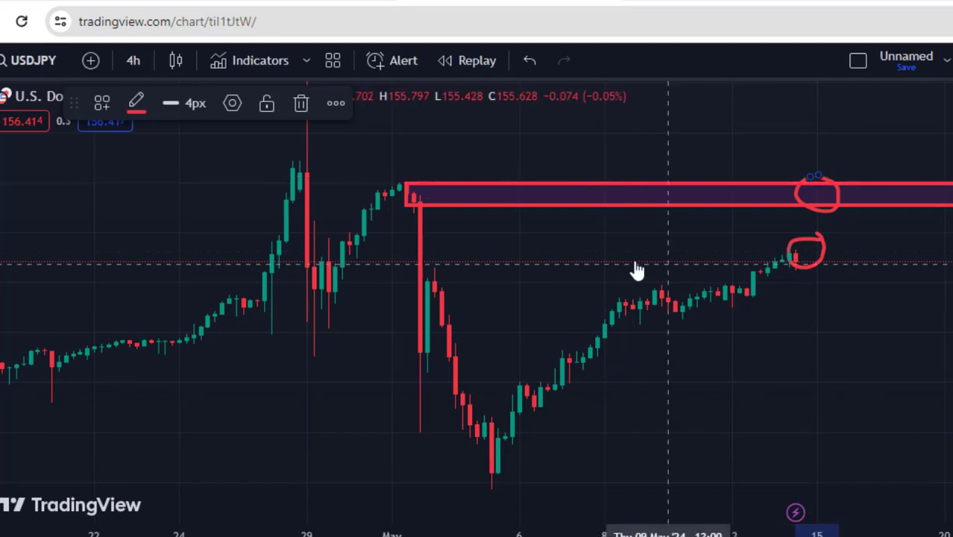
{"action": "left_click", "coordinate": [812, 262]}
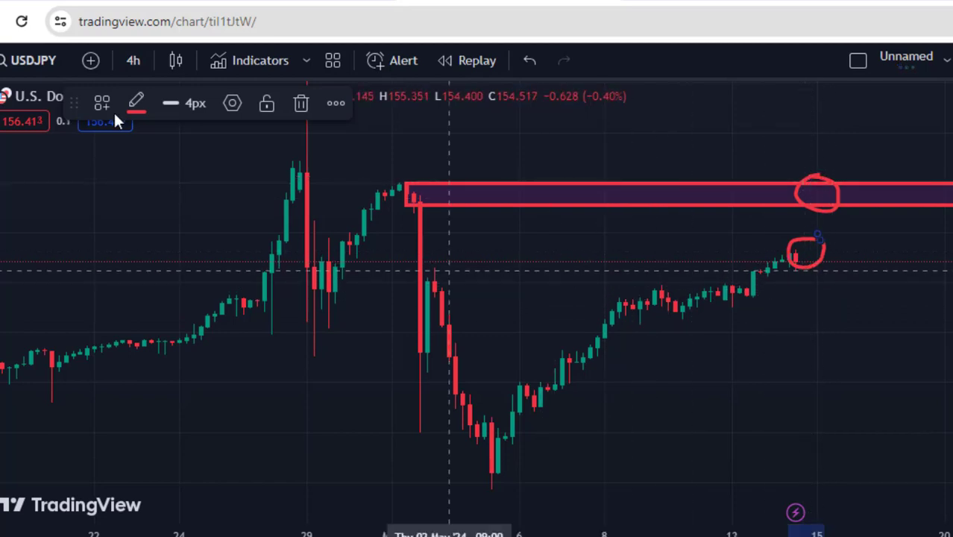
{"action": "left_click", "coordinate": [297, 103]}
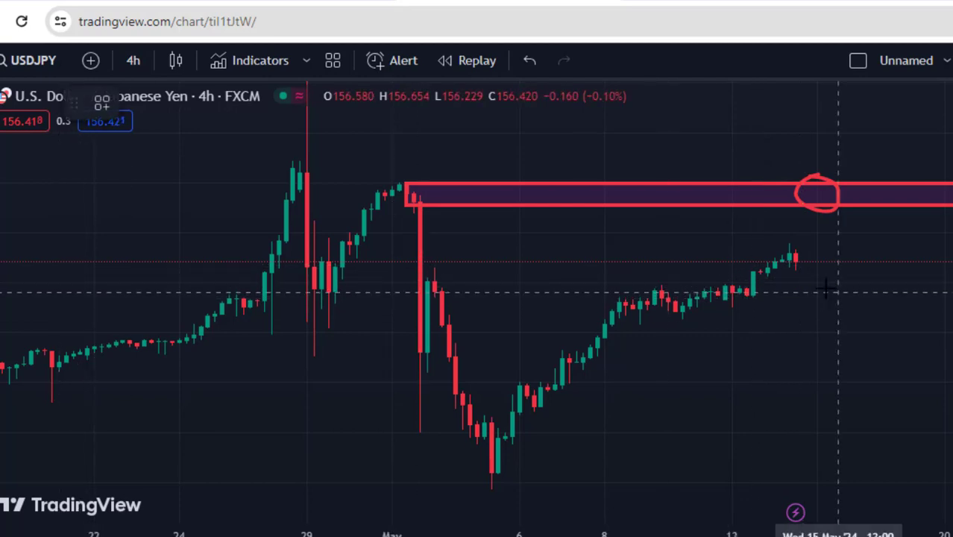
Draw a red support line under the recent candles and delete the old downward arrow.
{"action": "left_click_drag", "start_coordinate": [794, 256], "coordinate": [816, 304]}
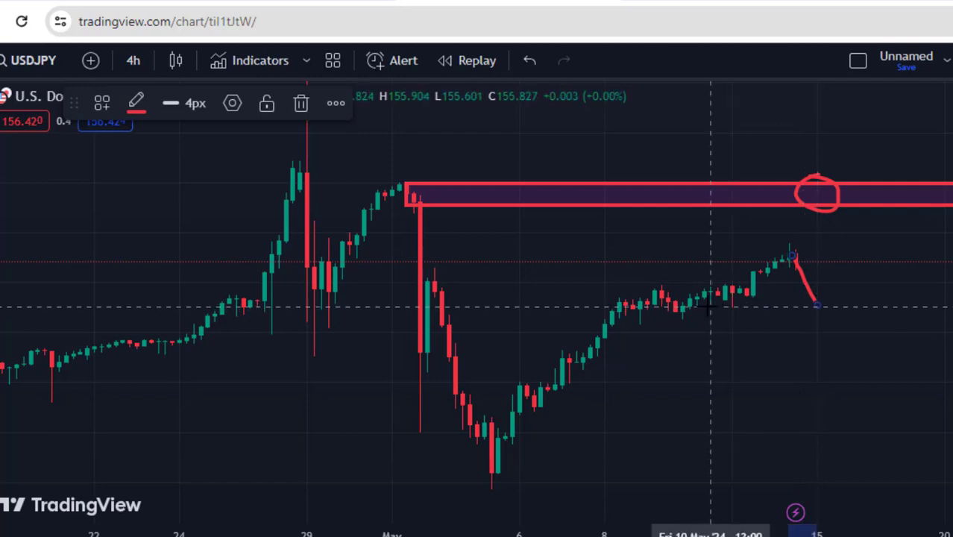
{"action": "left_click_drag", "start_coordinate": [714, 305], "coordinate": [832, 306]}
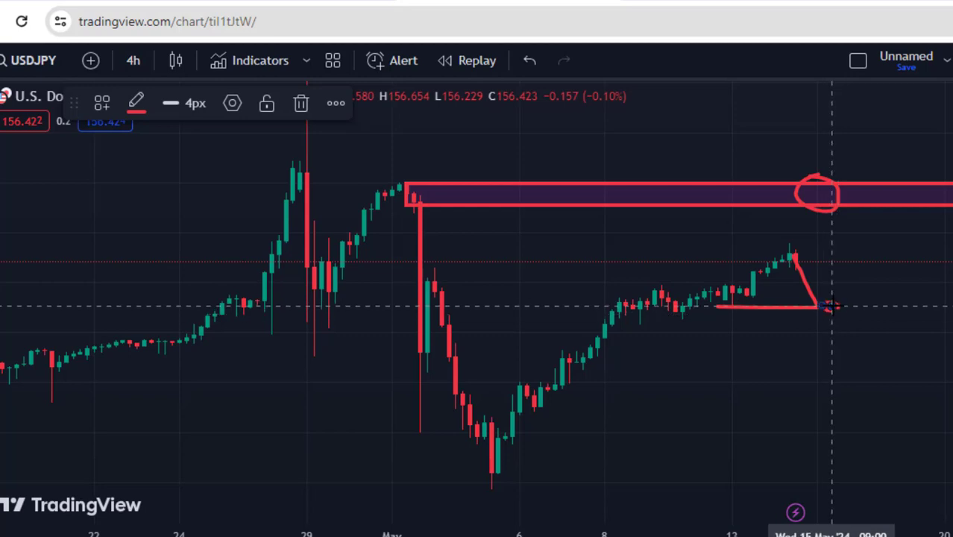
{"action": "key", "text": "Escape"}
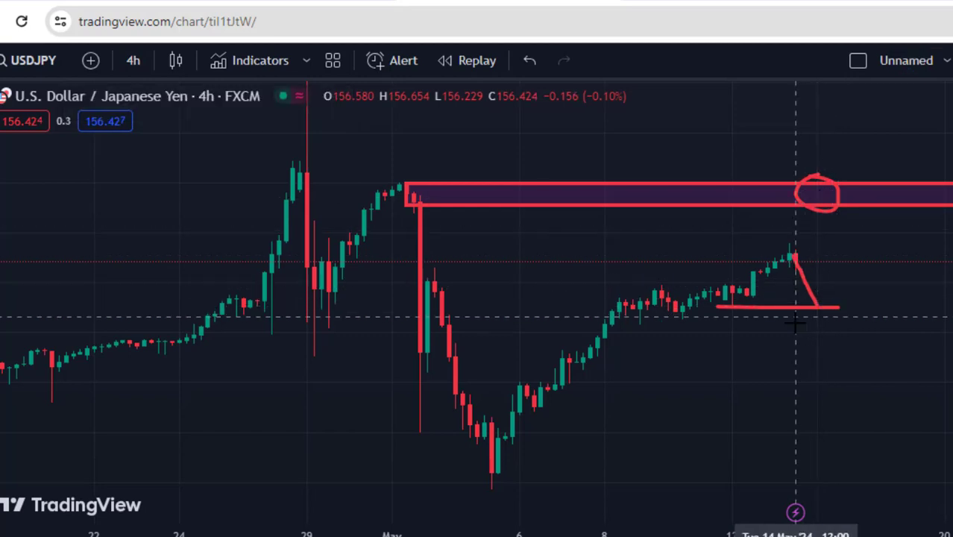
{"action": "left_click", "coordinate": [814, 304]}
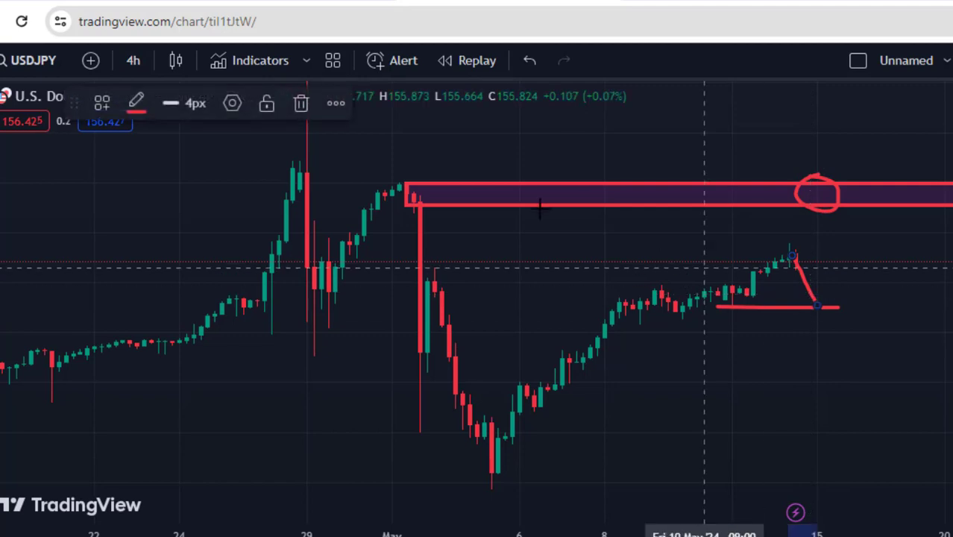
{"action": "left_click", "coordinate": [300, 105]}
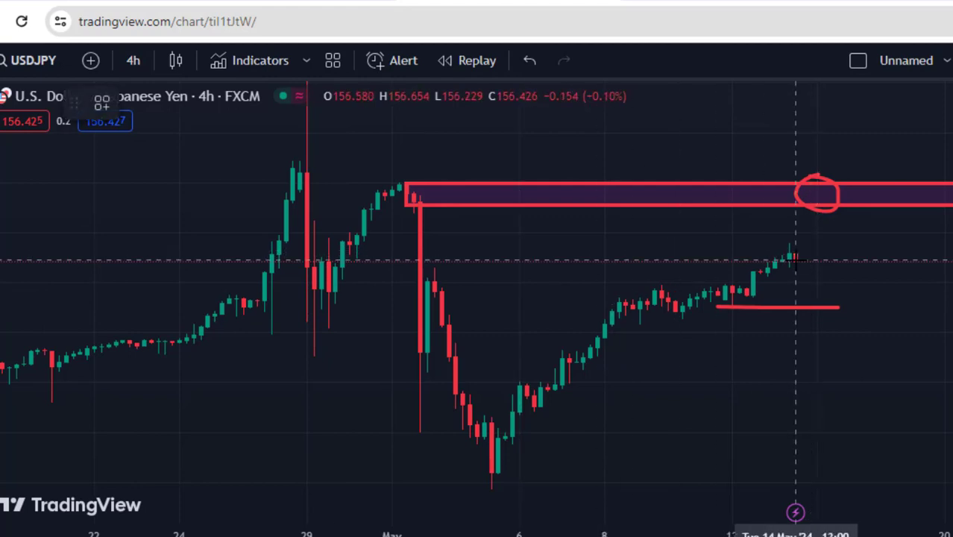
Sketch price rising into the circled supply zone and remove a stray stroke near the top.
{"action": "left_click_drag", "start_coordinate": [796, 261], "coordinate": [824, 202]}
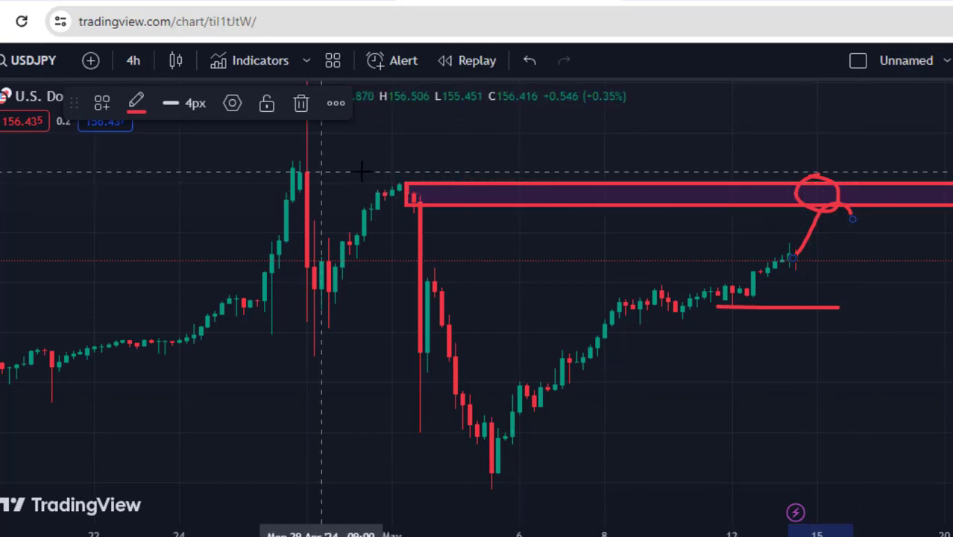
{"action": "left_click_drag", "start_coordinate": [337, 153], "coordinate": [484, 154]}
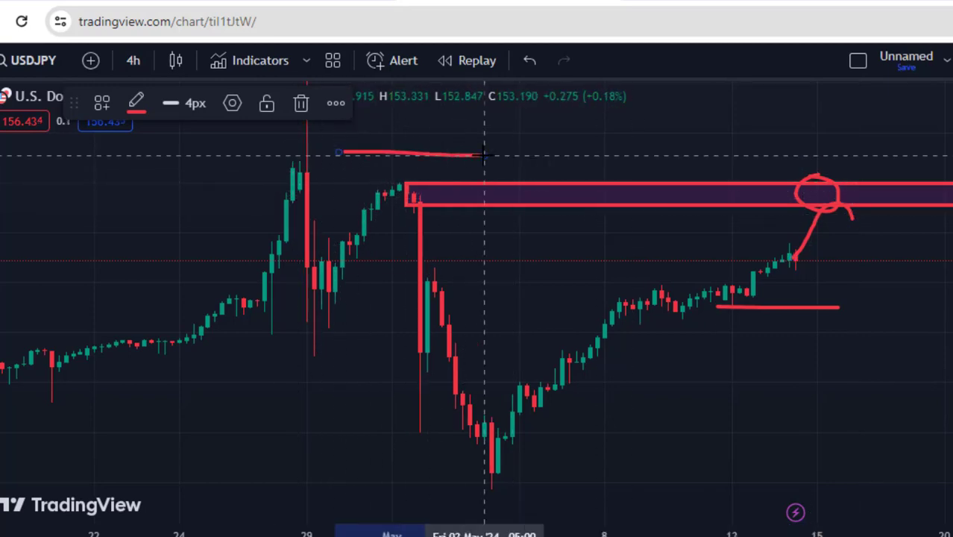
{"action": "left_click", "coordinate": [302, 106]}
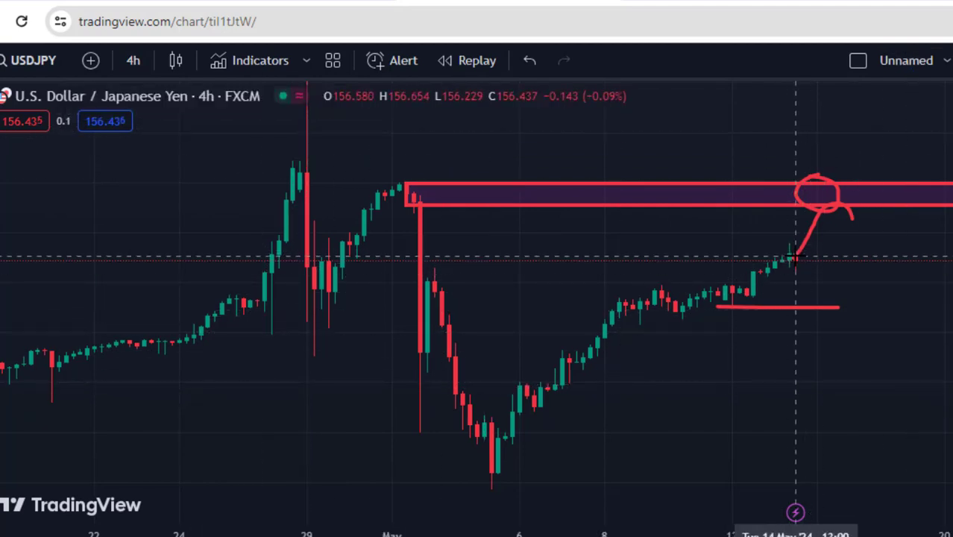
Sketch price dipping back to a longer support line, deleting the stray stroke above the candles.
{"action": "left_click_drag", "start_coordinate": [795, 258], "coordinate": [823, 309]}
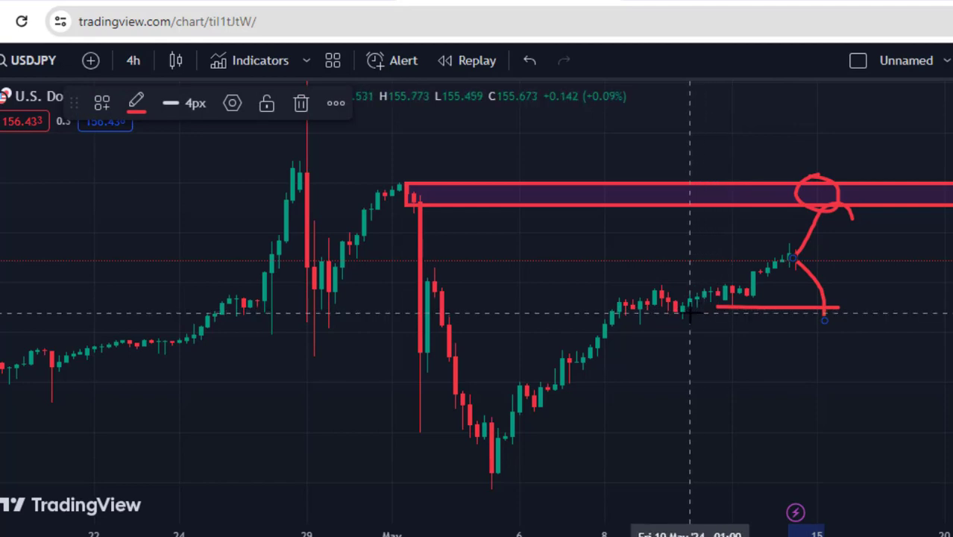
{"action": "left_click_drag", "start_coordinate": [701, 307], "coordinate": [887, 309]}
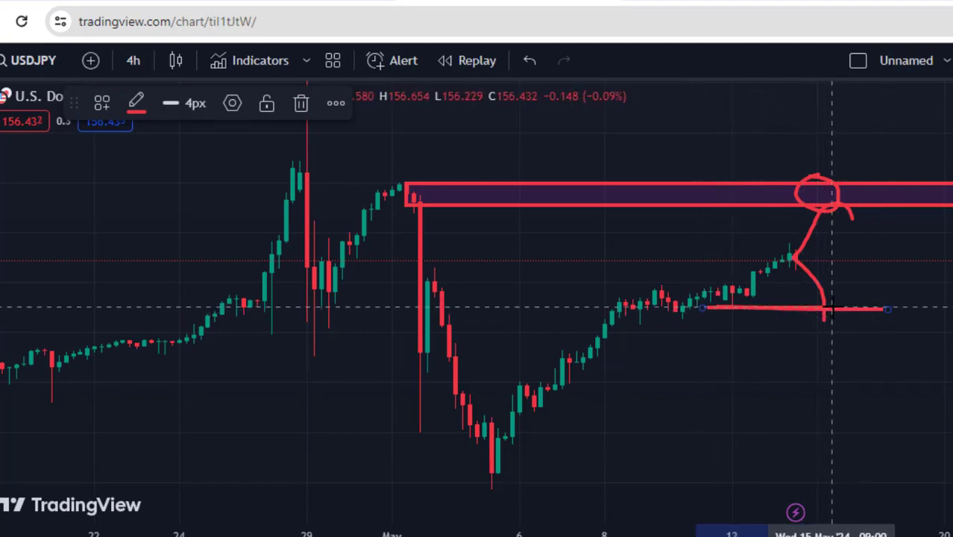
{"action": "mouse_move", "coordinate": [816, 308]}
{"action": "left_mouse_down"}
{"action": "mouse_move", "coordinate": [838, 335]}
{"action": "mouse_move", "coordinate": [864, 317]}
{"action": "mouse_move", "coordinate": [800, 307]}
{"action": "left_mouse_up"}
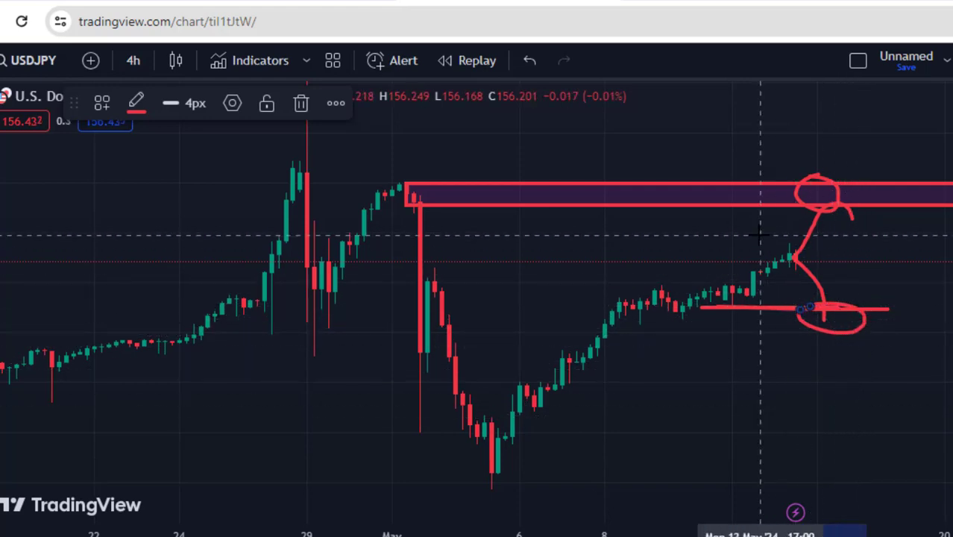
{"action": "left_click_drag", "start_coordinate": [763, 234], "coordinate": [900, 234]}
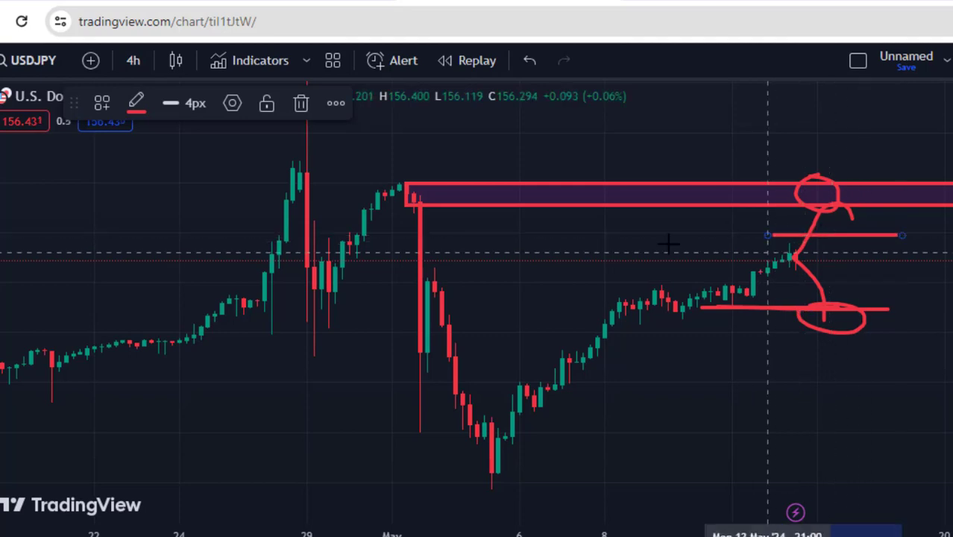
{"action": "left_click", "coordinate": [309, 103]}
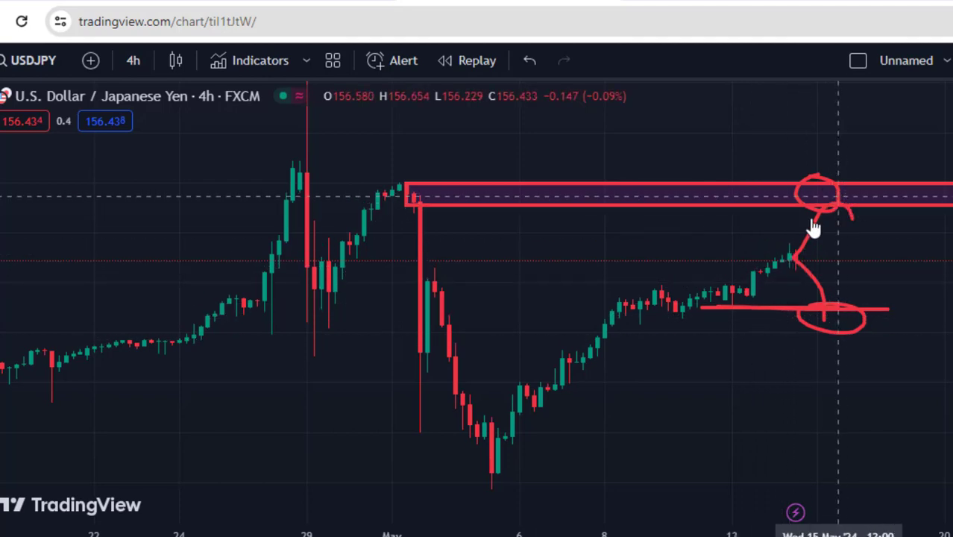
Circle the support-line touch, loop below the supply-zone circle, then hide all drawings.
{"action": "left_click", "coordinate": [826, 195]}
{"action": "left_click", "coordinate": [846, 210]}
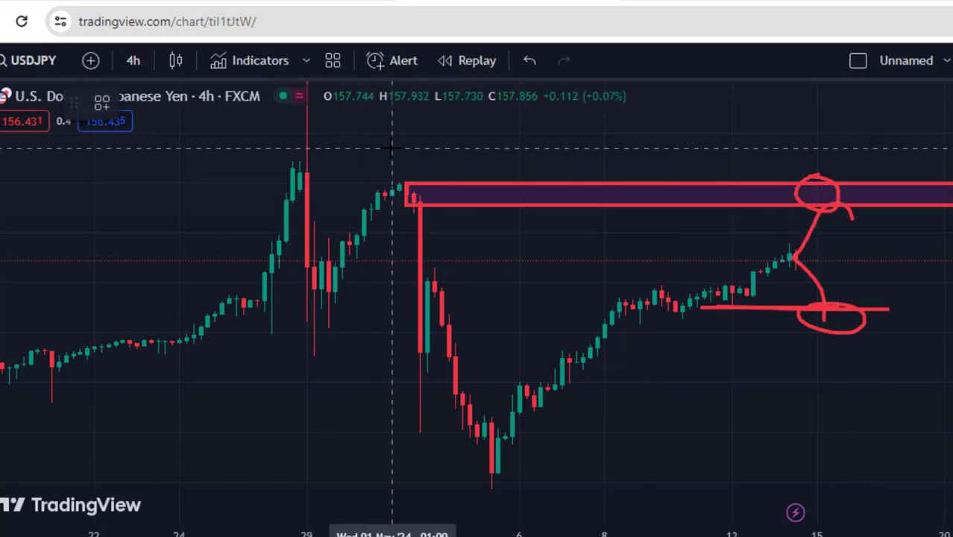
{"action": "left_click_drag", "start_coordinate": [423, 149], "coordinate": [533, 149]}
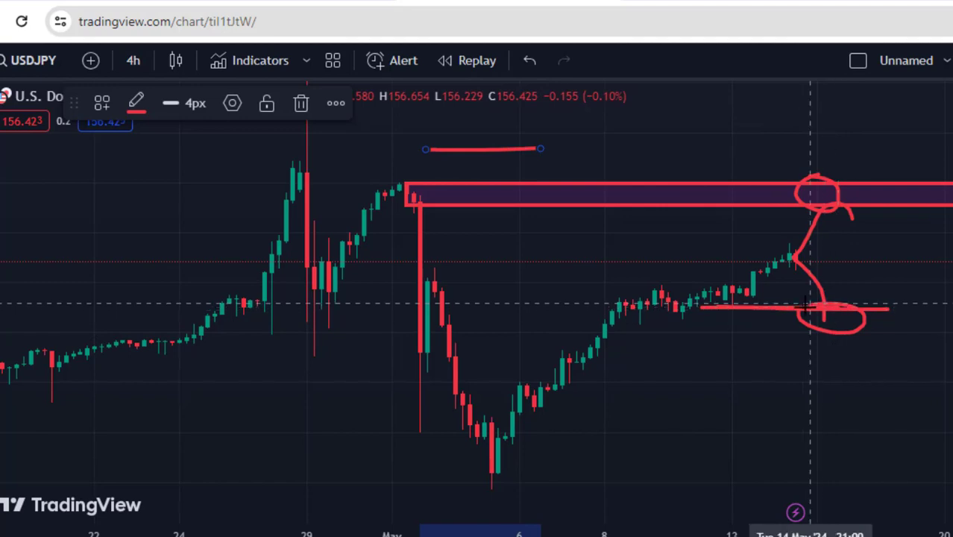
{"action": "mouse_move", "coordinate": [834, 301]}
{"action": "left_mouse_down"}
{"action": "mouse_move", "coordinate": [813, 310]}
{"action": "mouse_move", "coordinate": [816, 329]}
{"action": "mouse_move", "coordinate": [863, 316]}
{"action": "mouse_move", "coordinate": [824, 305]}
{"action": "left_mouse_up"}
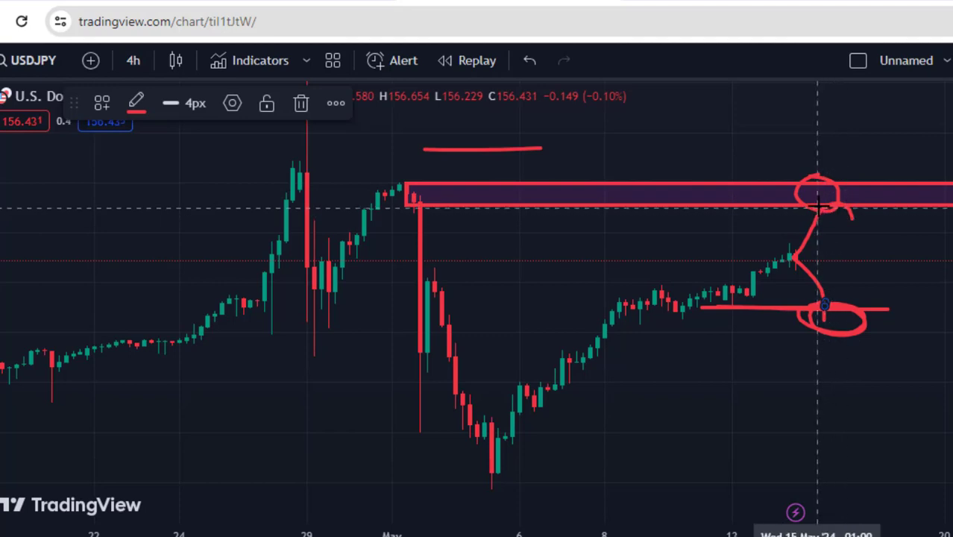
{"action": "mouse_move", "coordinate": [850, 201]}
{"action": "left_mouse_down"}
{"action": "mouse_move", "coordinate": [846, 223]}
{"action": "mouse_move", "coordinate": [881, 240]}
{"action": "mouse_move", "coordinate": [875, 206]}
{"action": "mouse_move", "coordinate": [846, 199]}
{"action": "left_mouse_up"}
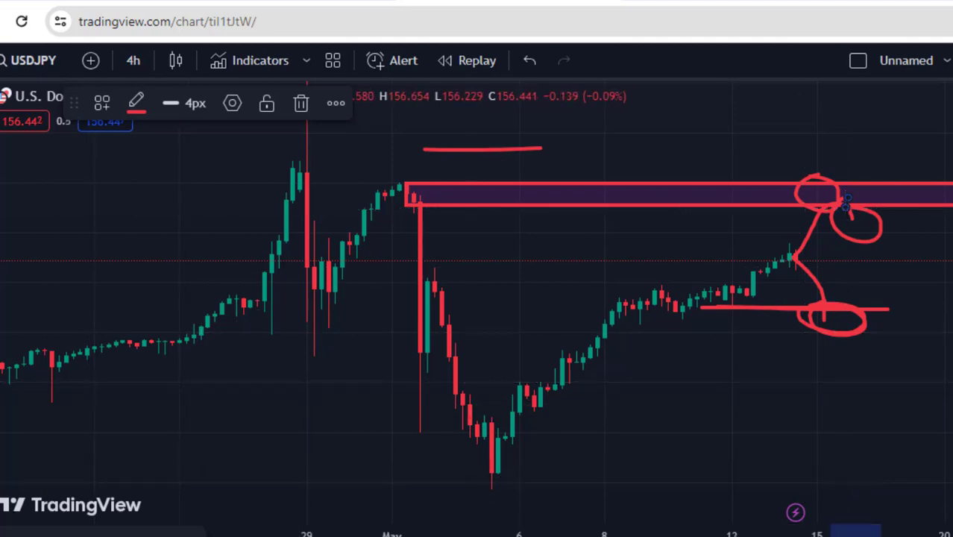
{"action": "key", "text": "ctrl+alt+h"}
Switch the USDJPY chart to the 1 day timeframe.
{"action": "left_click", "coordinate": [132, 59]}
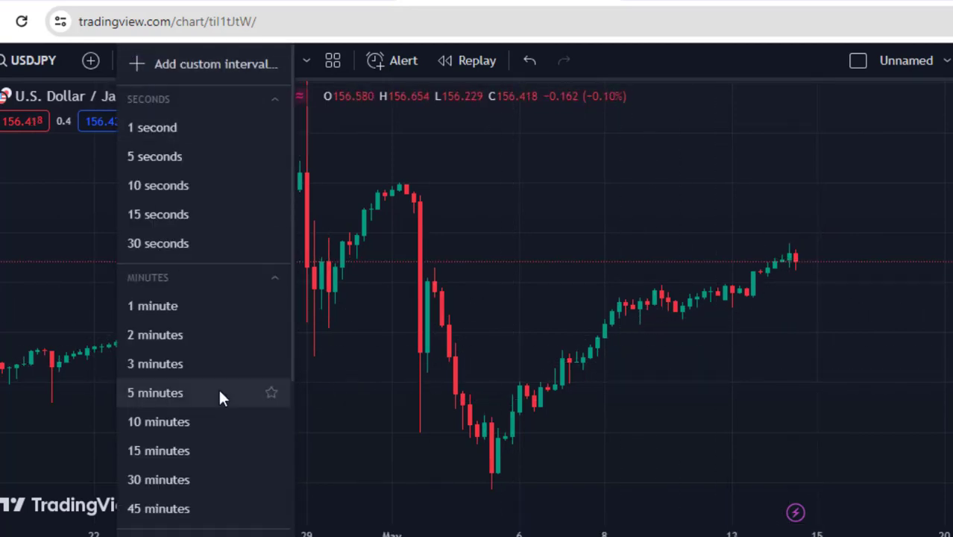
{"action": "scroll", "coordinate": [202, 384], "scroll_direction": "down", "scroll_amount": 4}
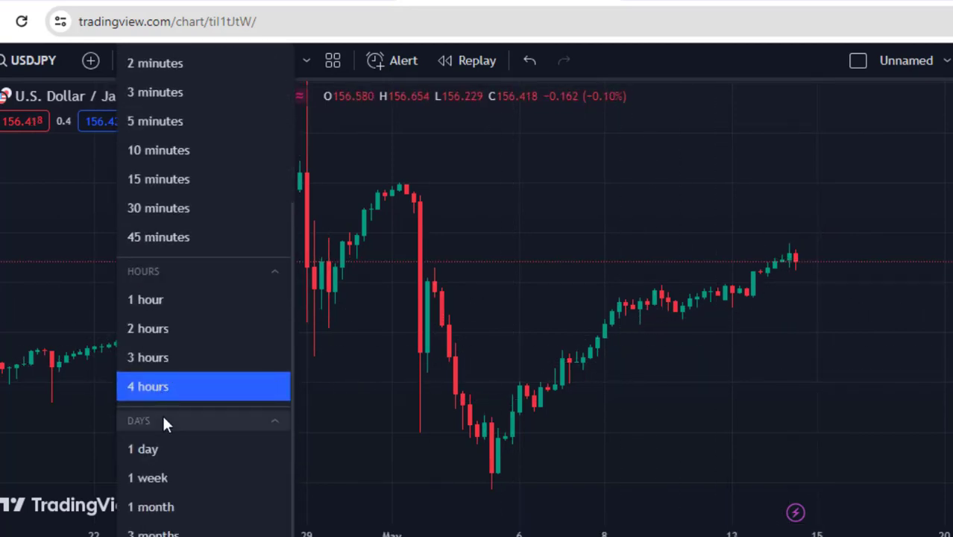
{"action": "left_click", "coordinate": [155, 448]}
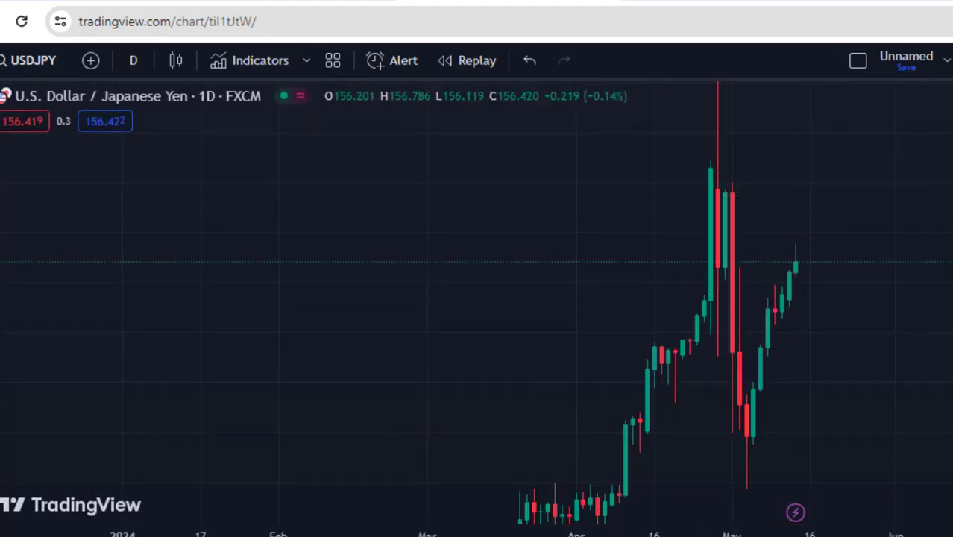
{"action": "scroll", "coordinate": [652, 374], "scroll_direction": "up", "scroll_amount": 3}
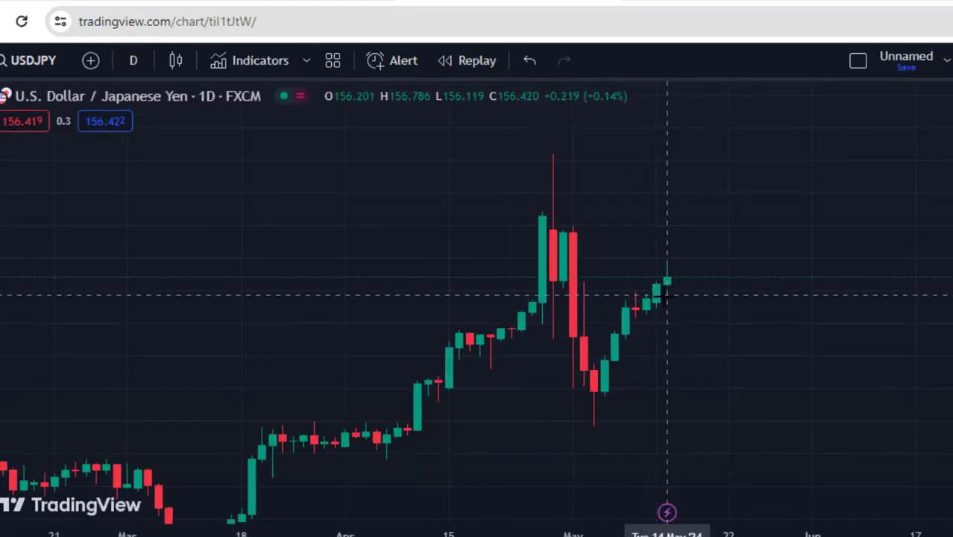
Draw a freehand brush loop around the latest rising daily candles.
{"action": "left_click", "coordinate": [1, 171]}
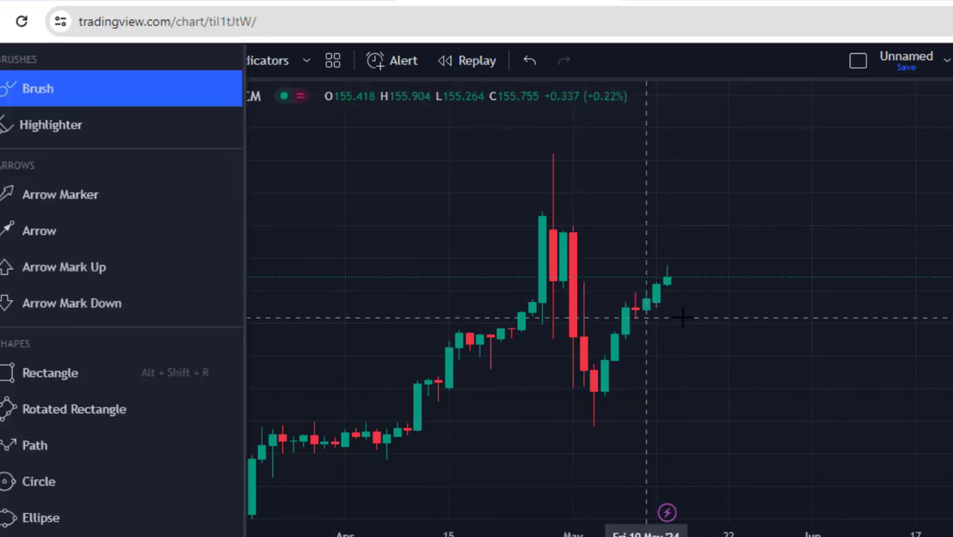
{"action": "left_click", "coordinate": [132, 93]}
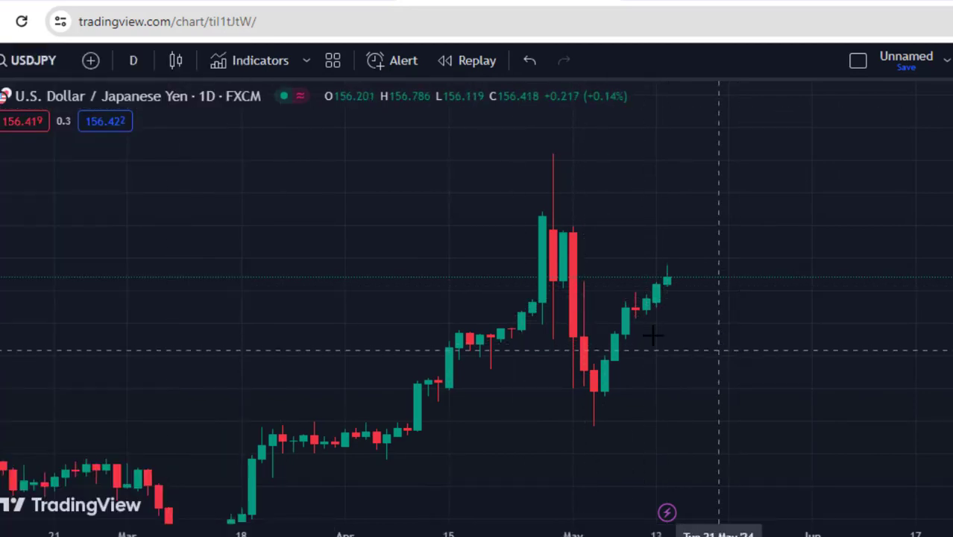
{"action": "mouse_move", "coordinate": [652, 334]}
{"action": "left_mouse_down"}
{"action": "mouse_move", "coordinate": [695, 308]}
{"action": "mouse_move", "coordinate": [676, 251]}
{"action": "mouse_move", "coordinate": [634, 266]}
{"action": "mouse_move", "coordinate": [625, 323]}
{"action": "mouse_move", "coordinate": [656, 347]}
{"action": "left_mouse_up"}
{"action": "mouse_move", "coordinate": [659, 278]}
{"action": "left_mouse_down"}
{"action": "mouse_move", "coordinate": [685, 269]}
{"action": "mouse_move", "coordinate": [721, 328]}
{"action": "mouse_move", "coordinate": [756, 447]}
{"action": "left_mouse_up"}
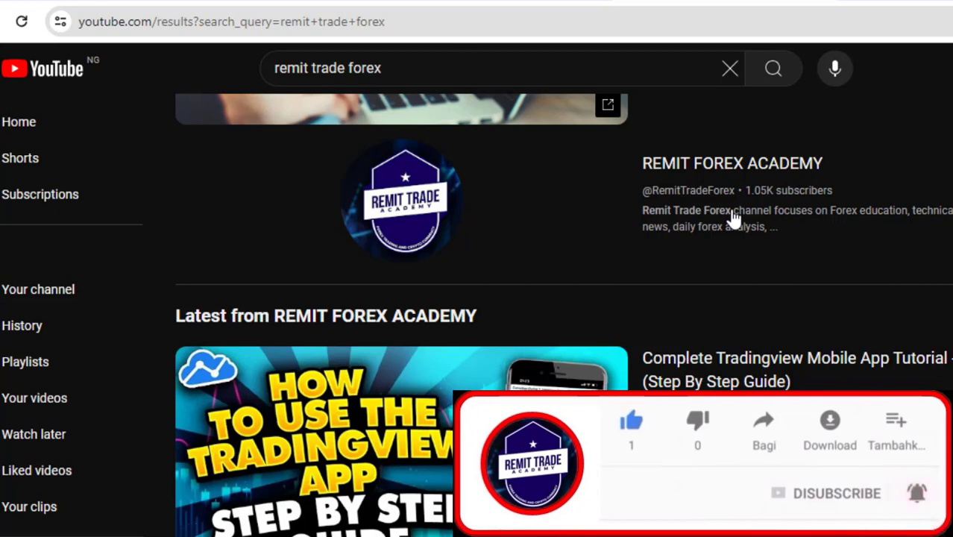
Scroll the 'remit trade forex' results down to the #1 Gold Trading Strategy video.
{"action": "scroll", "coordinate": [732, 216], "scroll_direction": "down", "scroll_amount": 6}
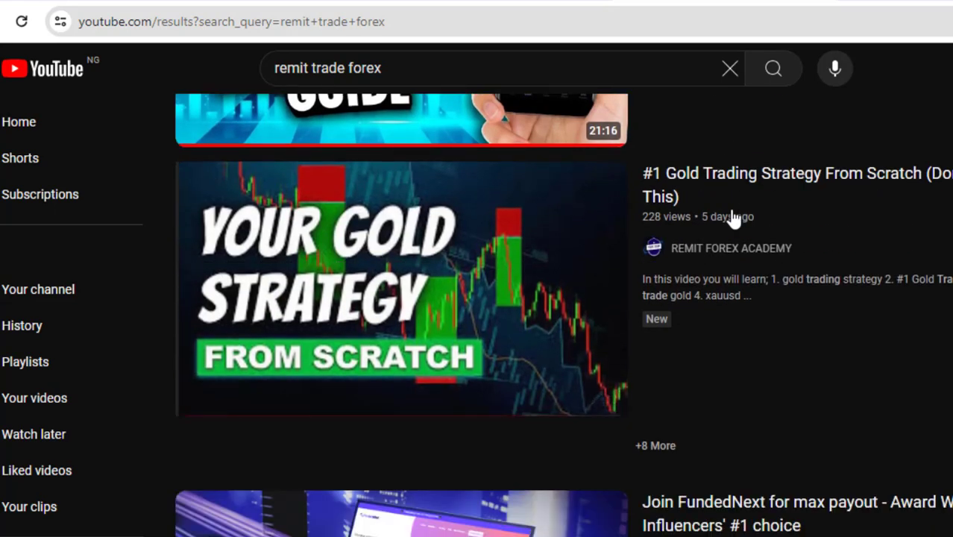